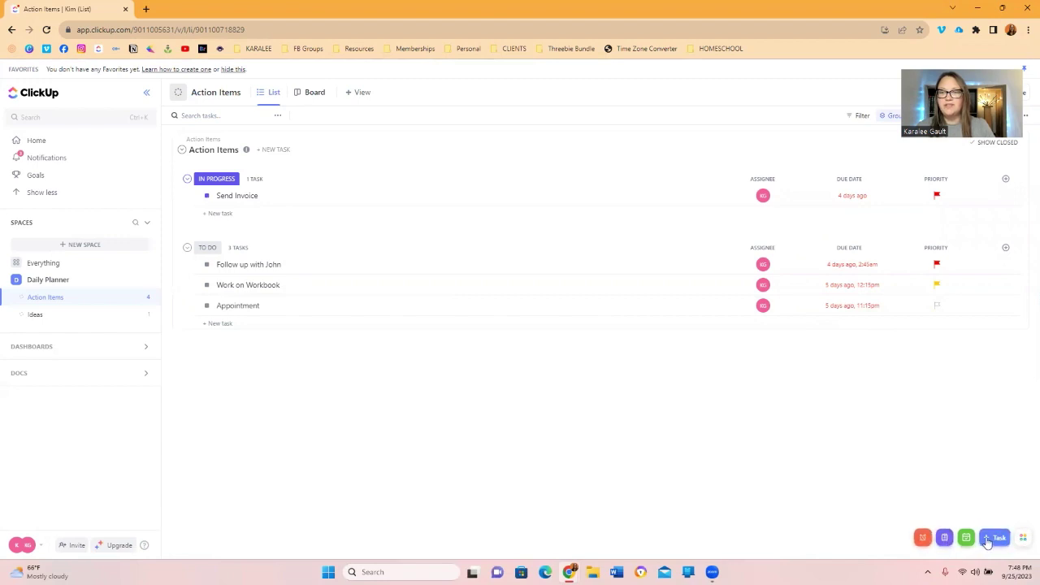
# Create the task 'Make phone call' in the Action Items list, assigned to Me.
pyautogui.click(1026, 543)
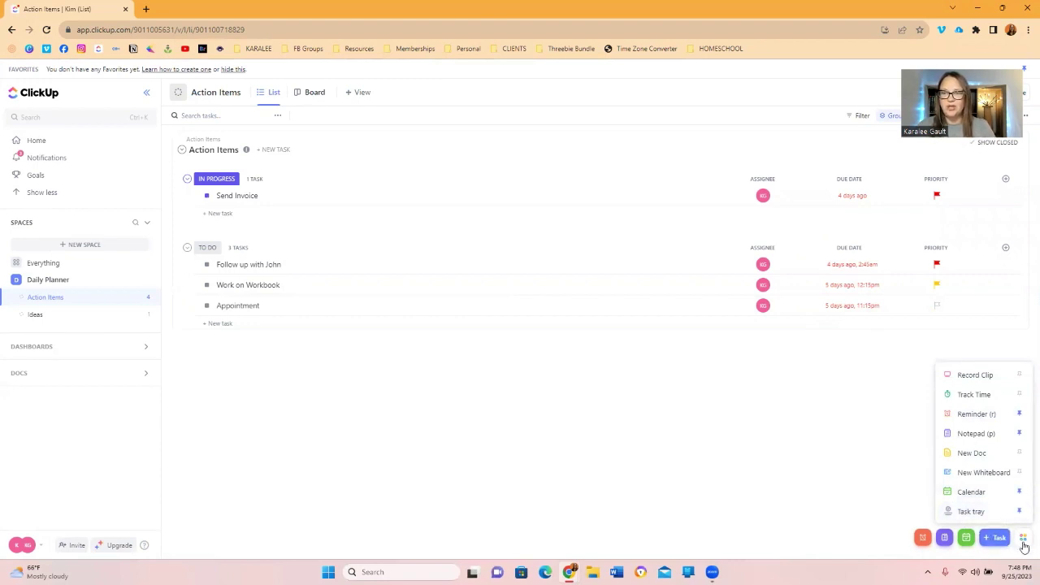
pyautogui.click(1024, 544)
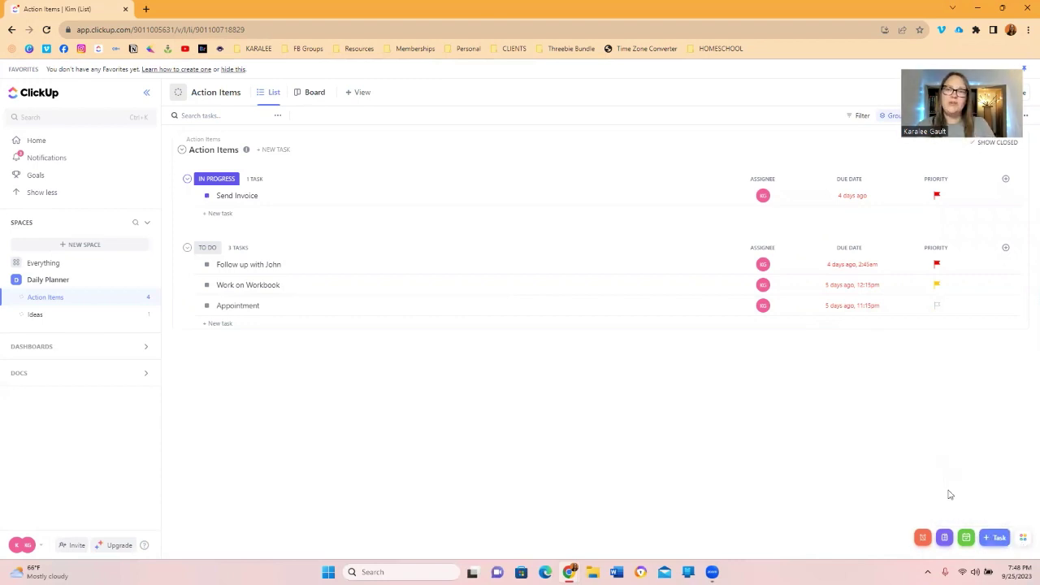
pyautogui.click(990, 541)
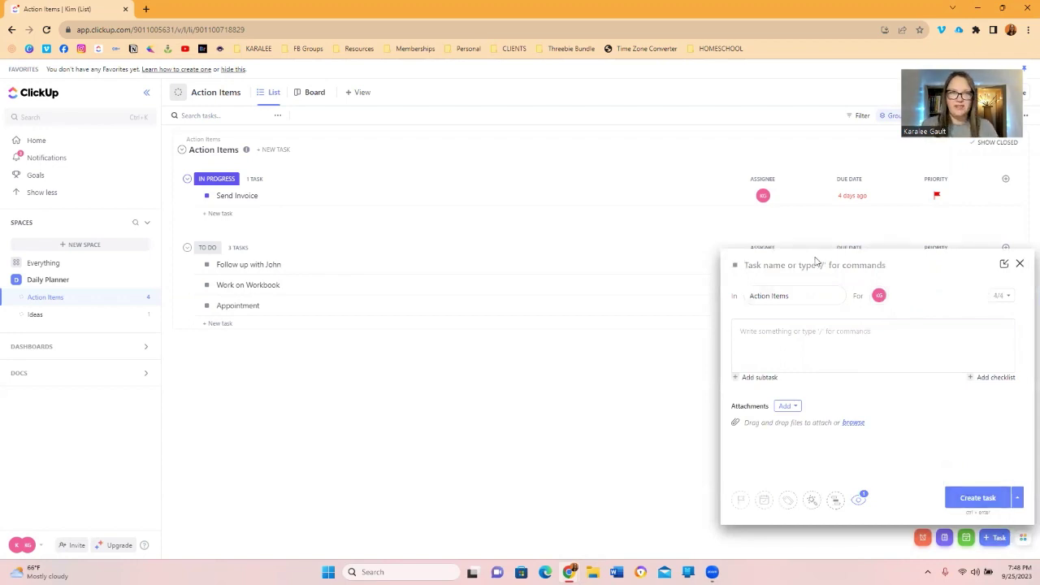
pyautogui.write('Make phone call')
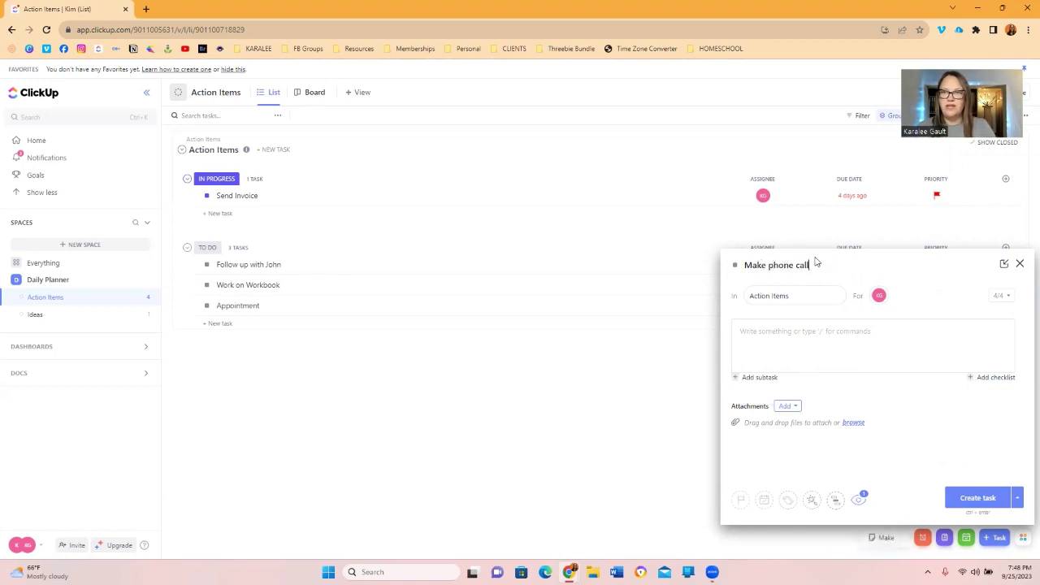
pyautogui.click(791, 296)
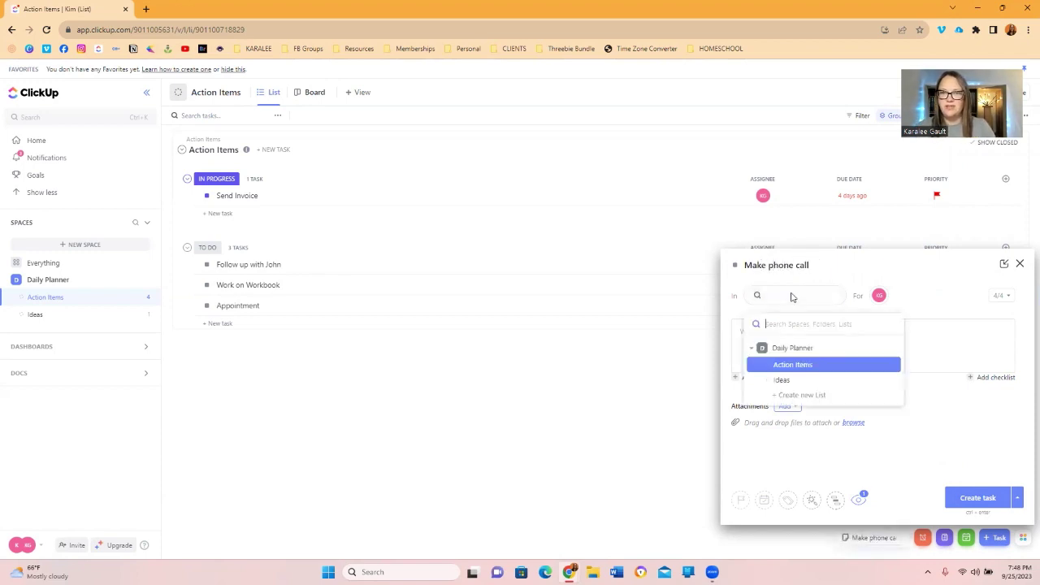
pyautogui.click(800, 367)
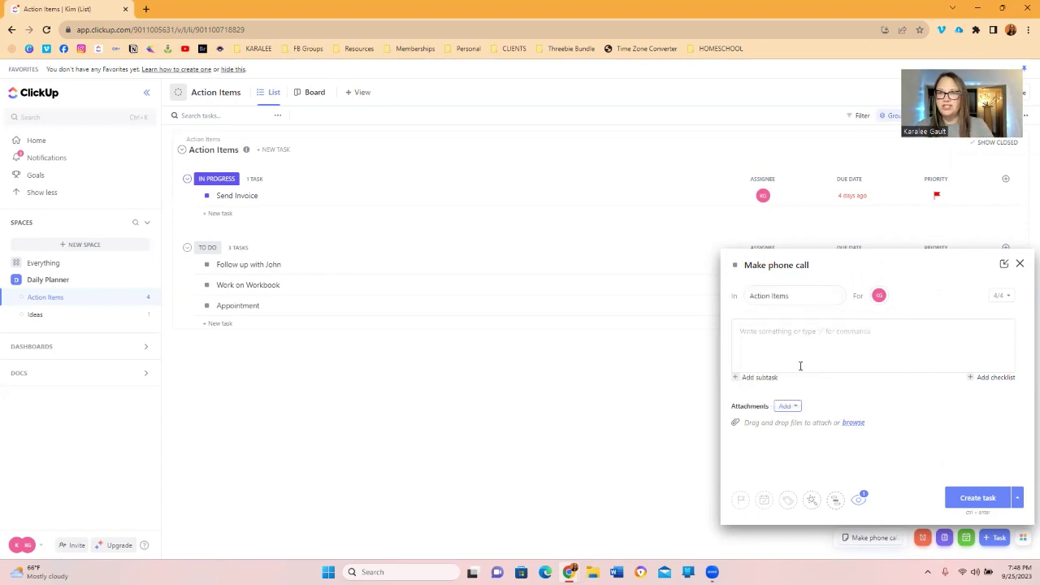
pyautogui.click(879, 300)
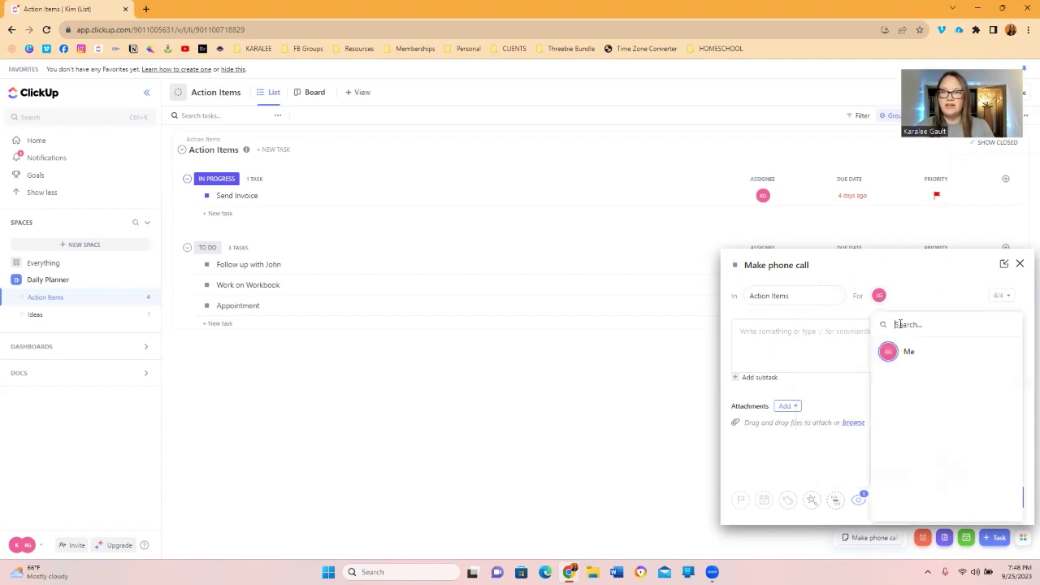
pyautogui.click(895, 262)
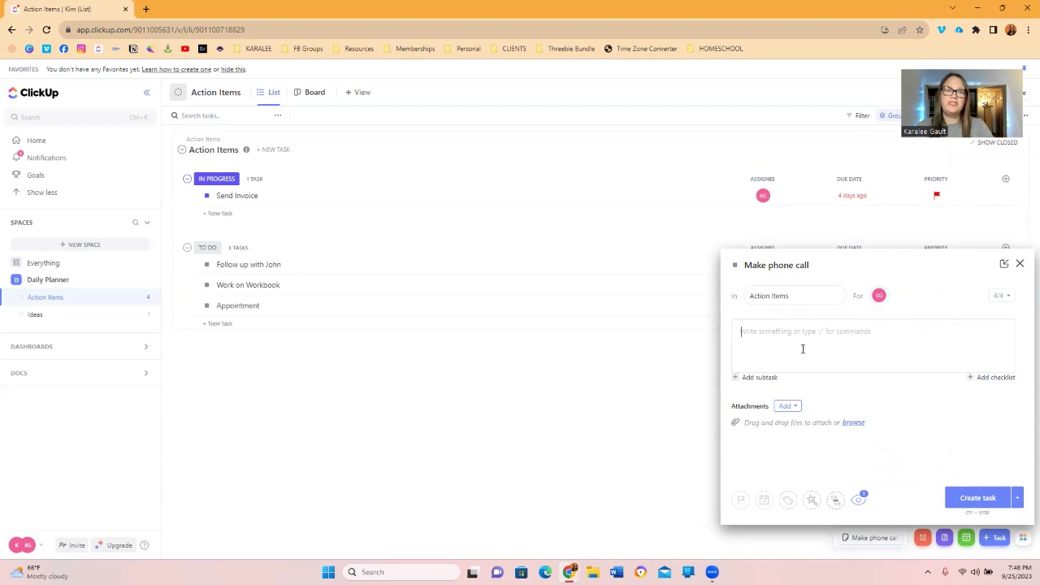
pyautogui.click(977, 499)
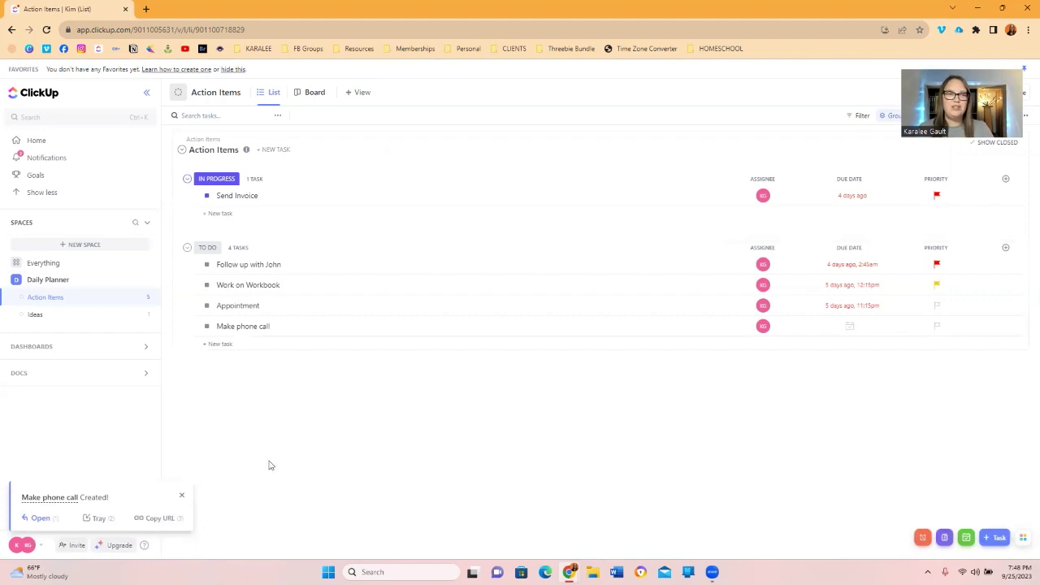
# Add a test task named 'dews' to the To Do group.
pyautogui.click(245, 334)
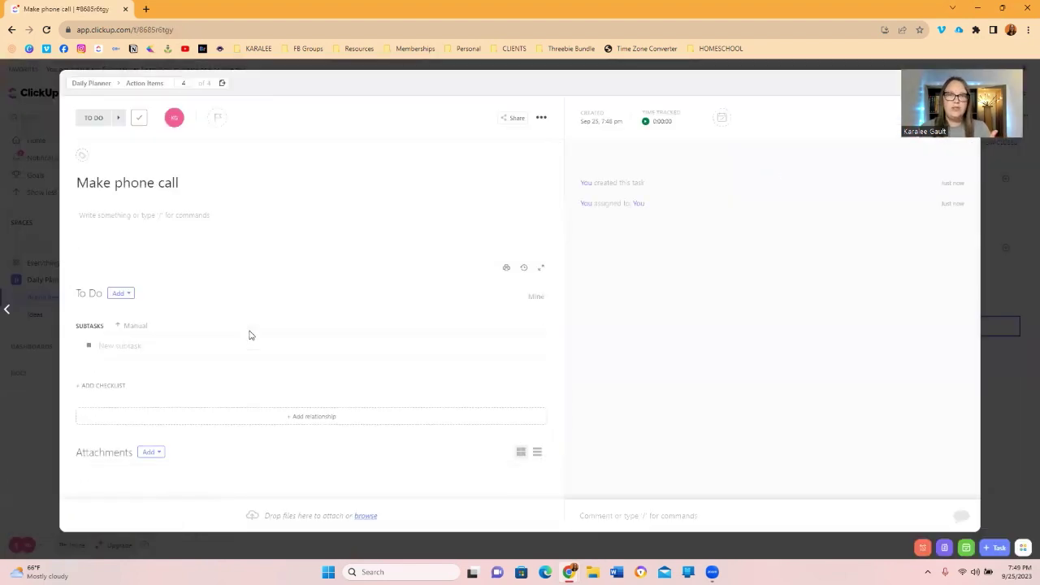
pyautogui.click(887, 71)
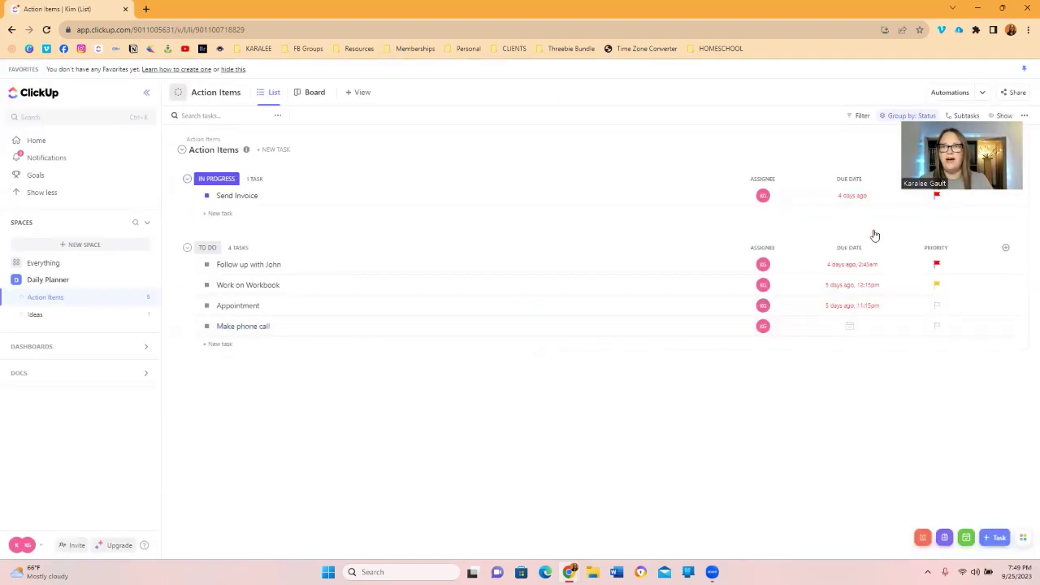
pyautogui.click(224, 345)
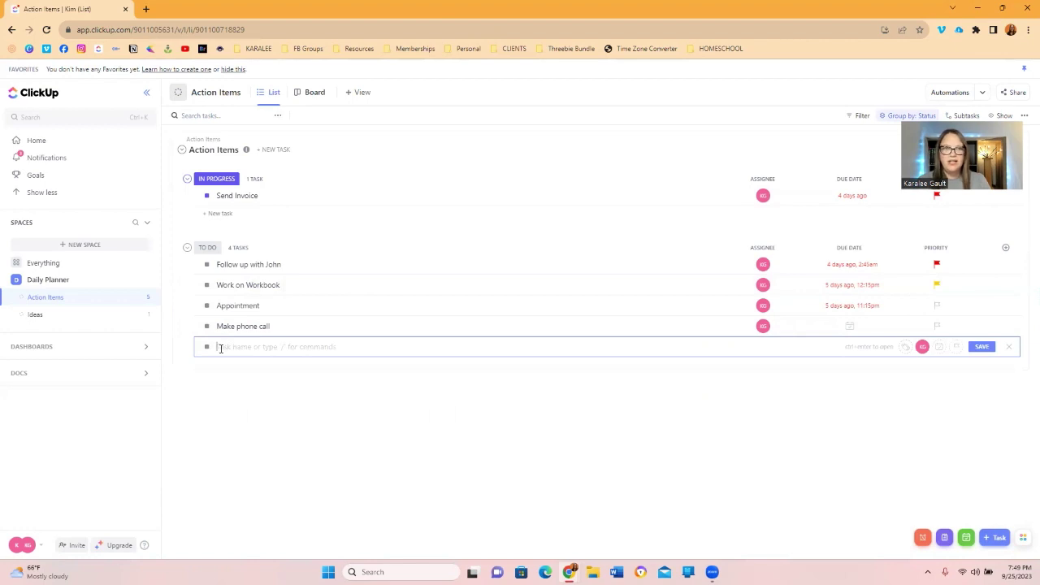
pyautogui.write('dews')
pyautogui.click(980, 348)
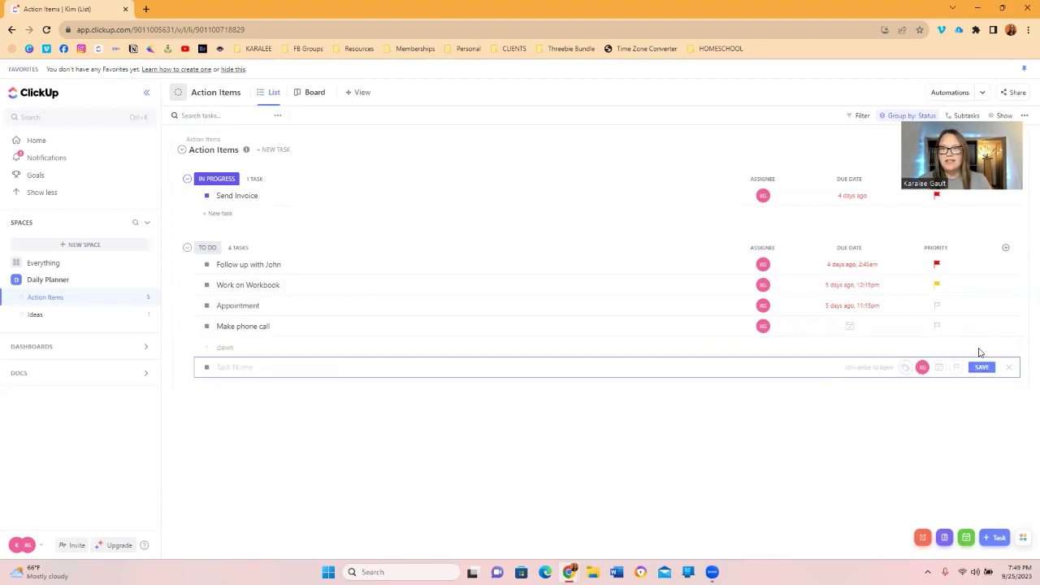
# Delete the 'dews' task from its options menu.
pyautogui.click(226, 348)
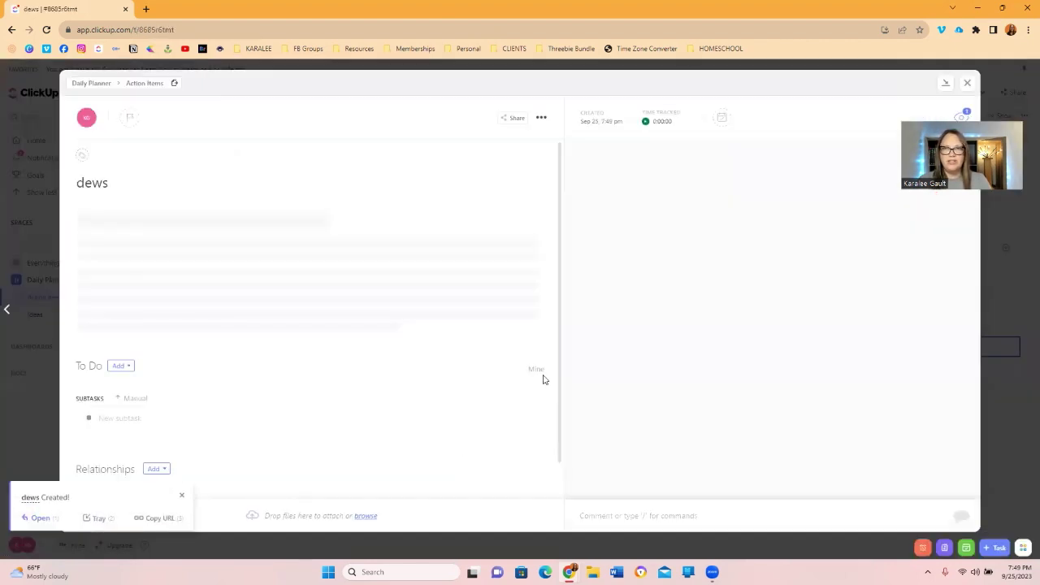
pyautogui.click(542, 120)
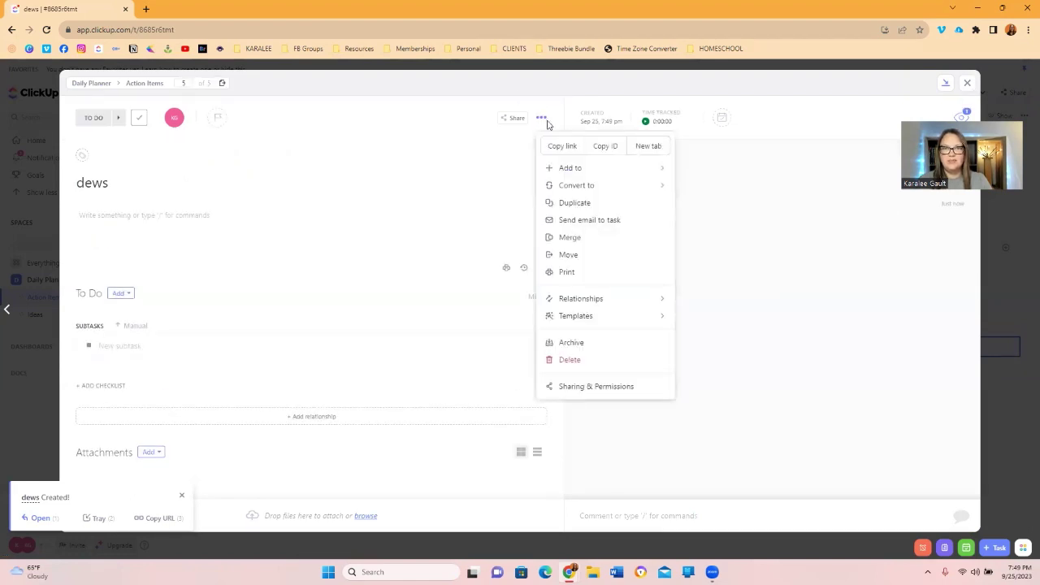
pyautogui.click(572, 362)
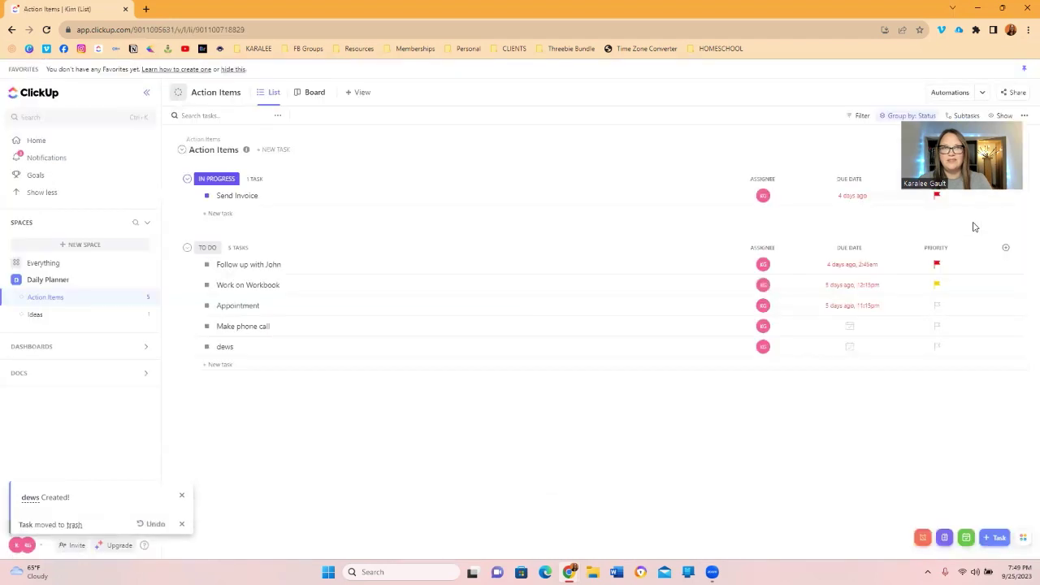
# Bring up Make phone call's details and review status and priority, keeping To Do and no priority.
pyautogui.click(237, 329)
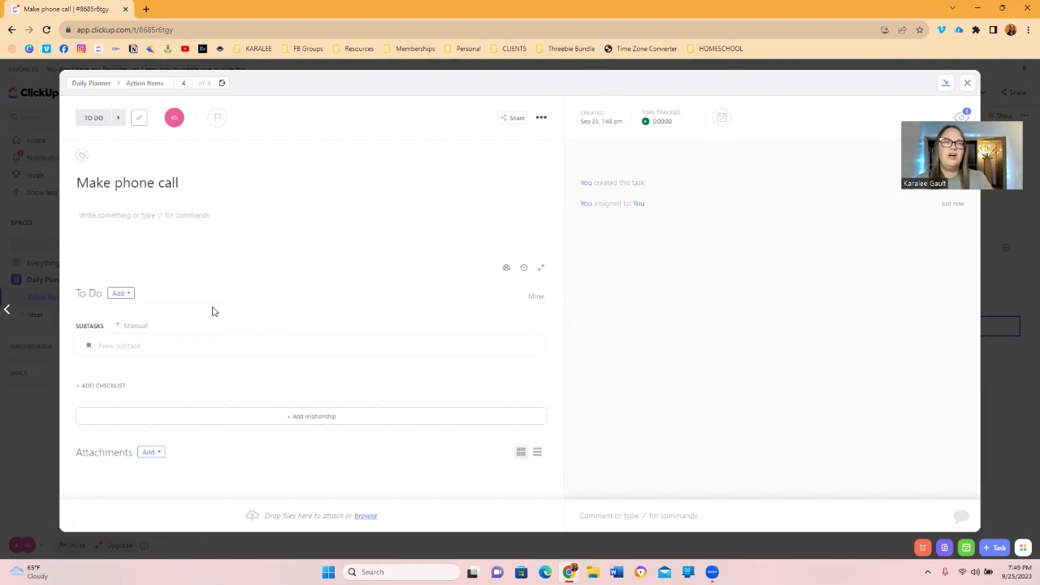
pyautogui.click(95, 121)
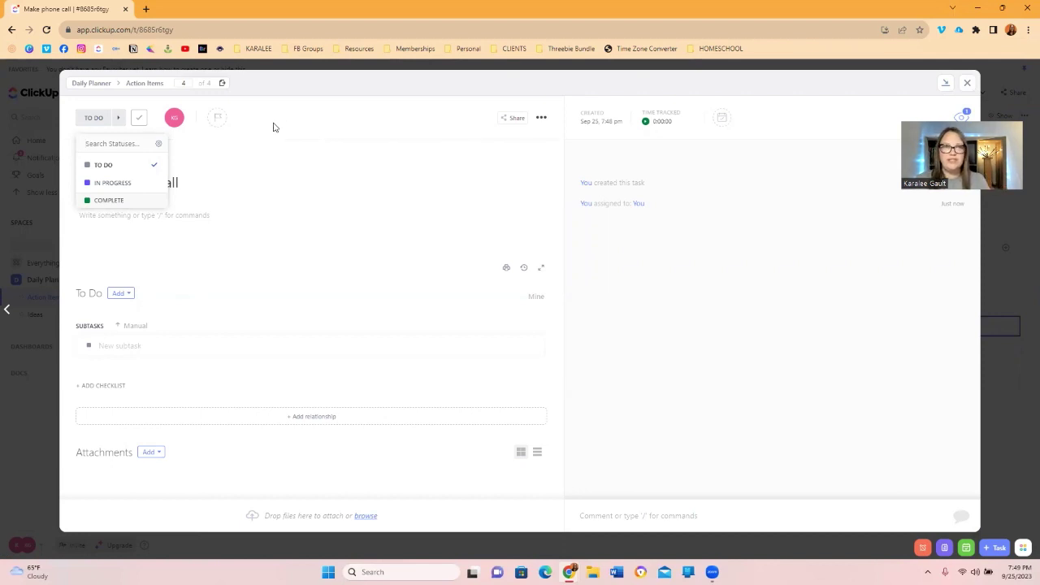
pyautogui.click(272, 126)
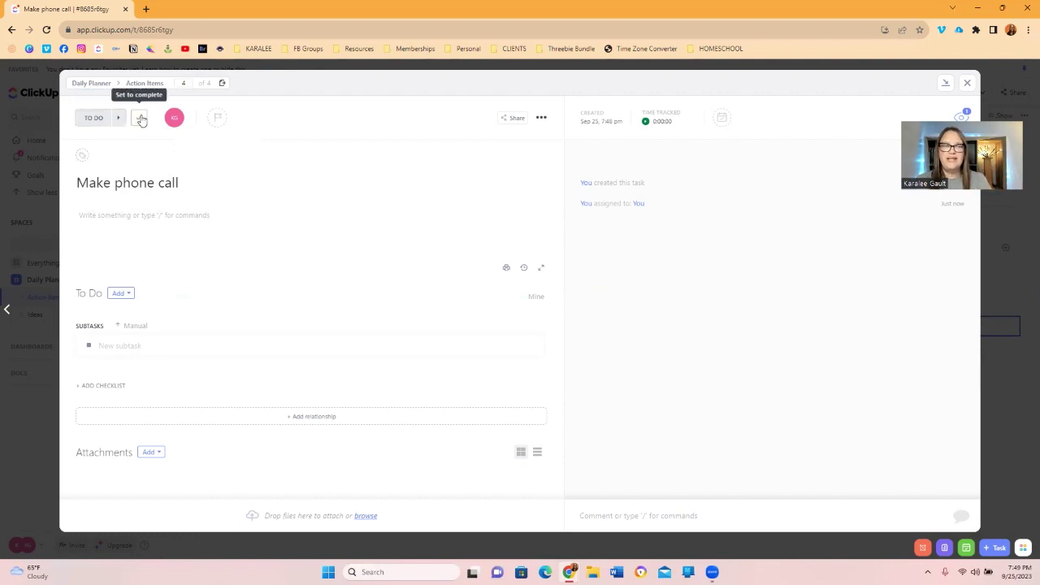
pyautogui.click(221, 119)
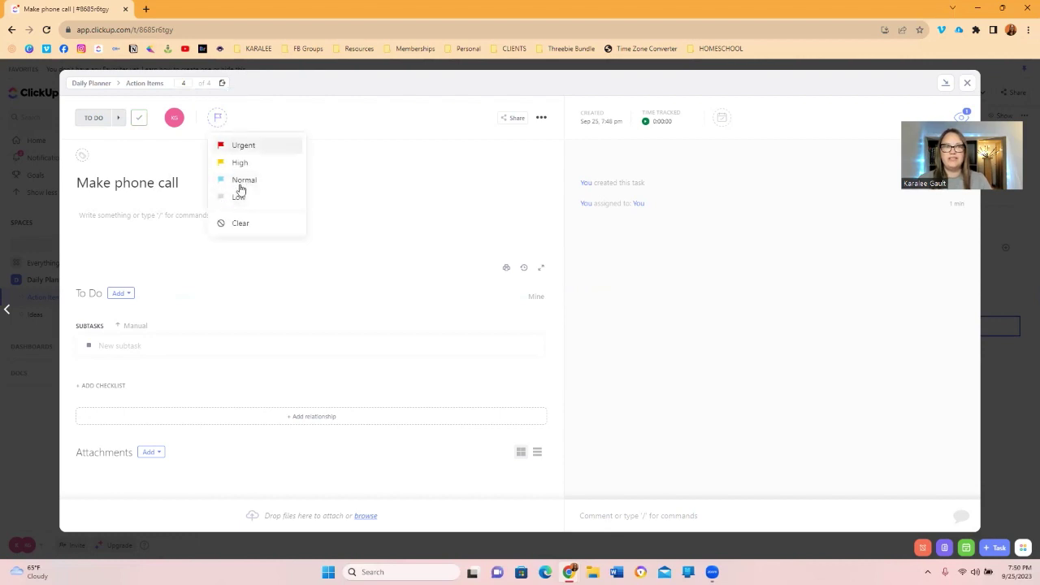
pyautogui.click(305, 123)
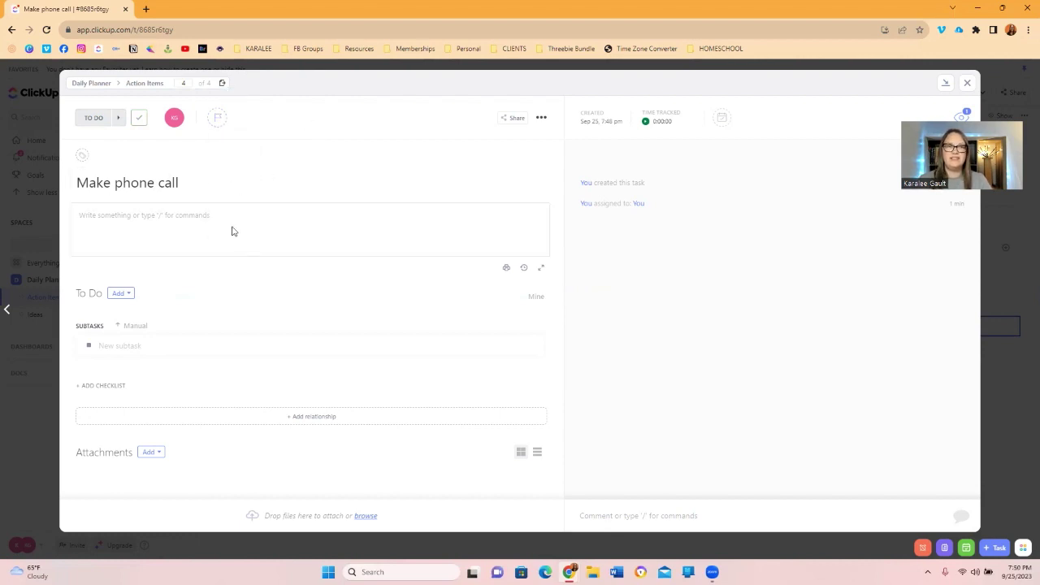
# Write the contact's name, phone number and the note 'Call to check in on what is needed for session.'.
pyautogui.click(142, 223)
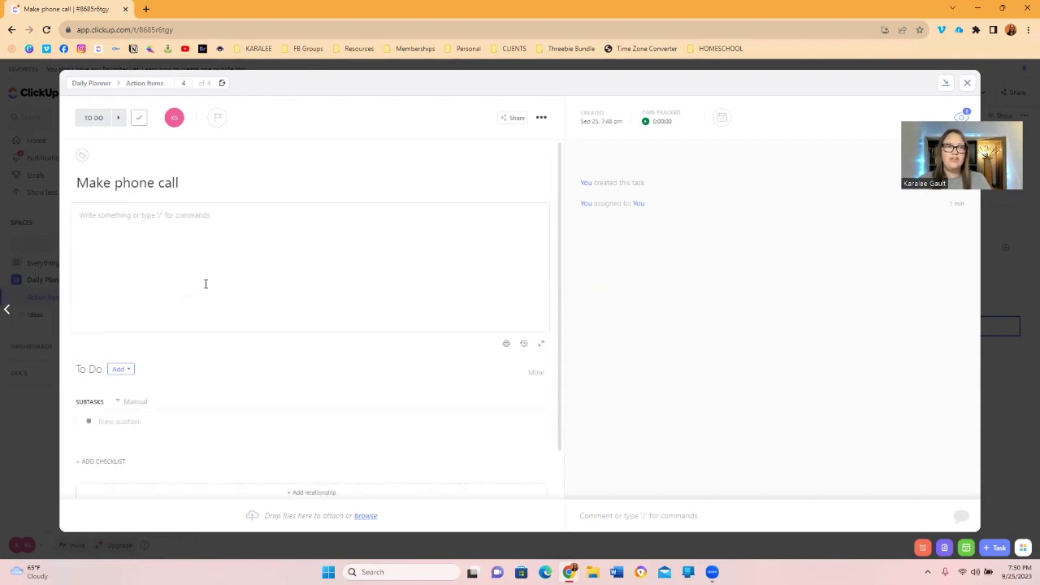
pyautogui.write('W')
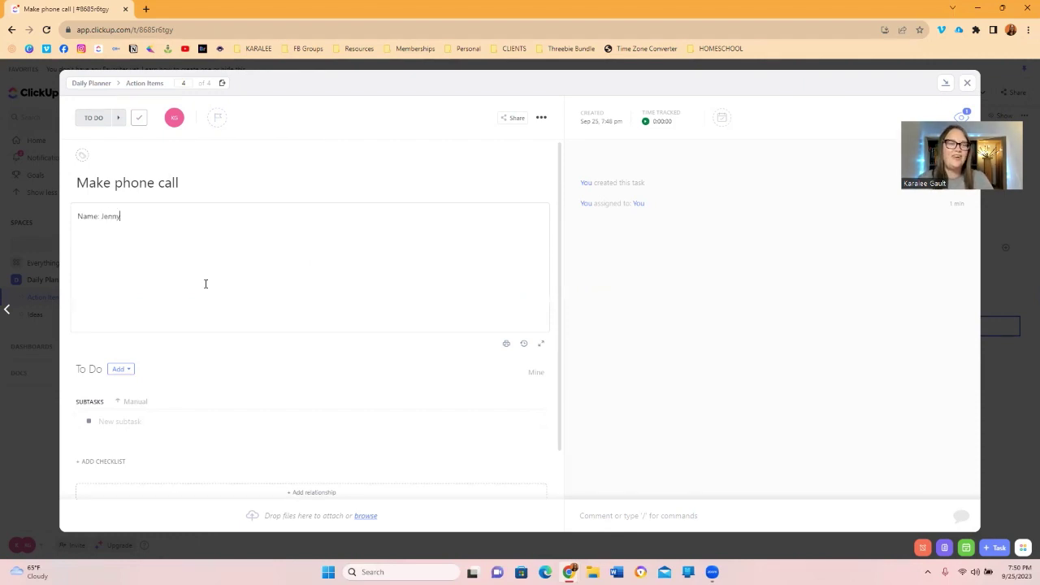
pyautogui.press('Return')
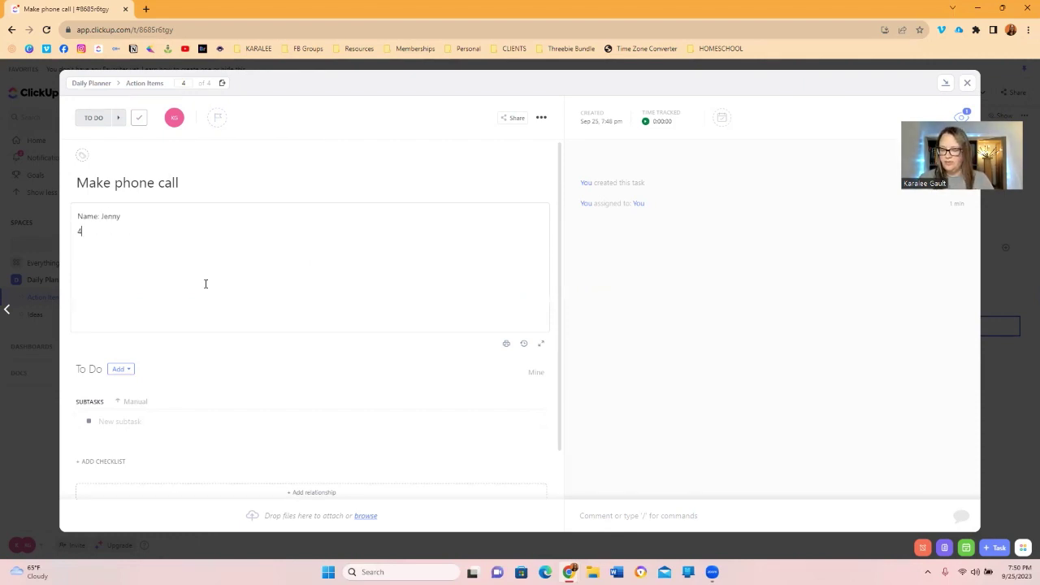
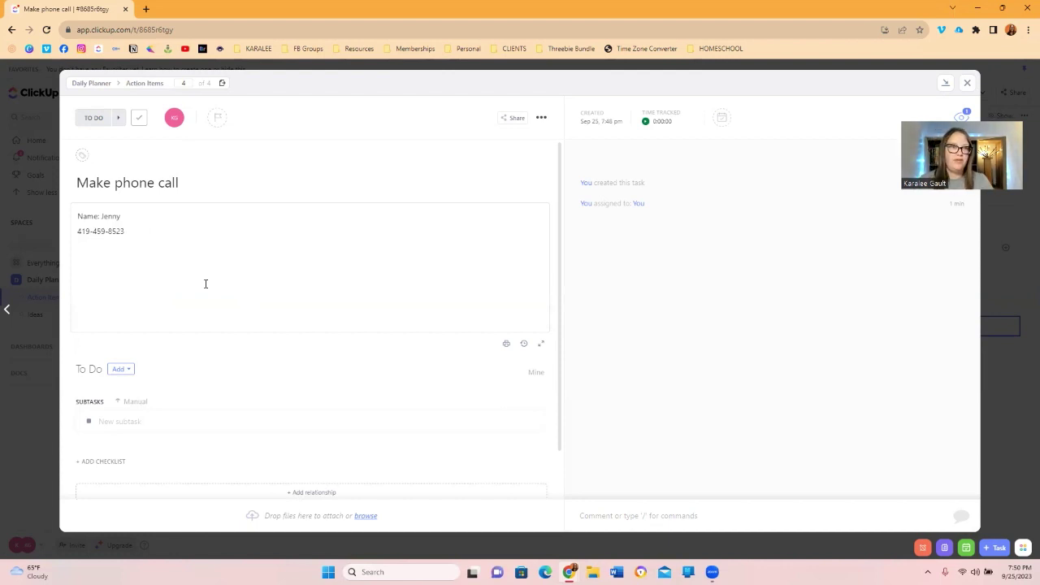
pyautogui.press('Return')
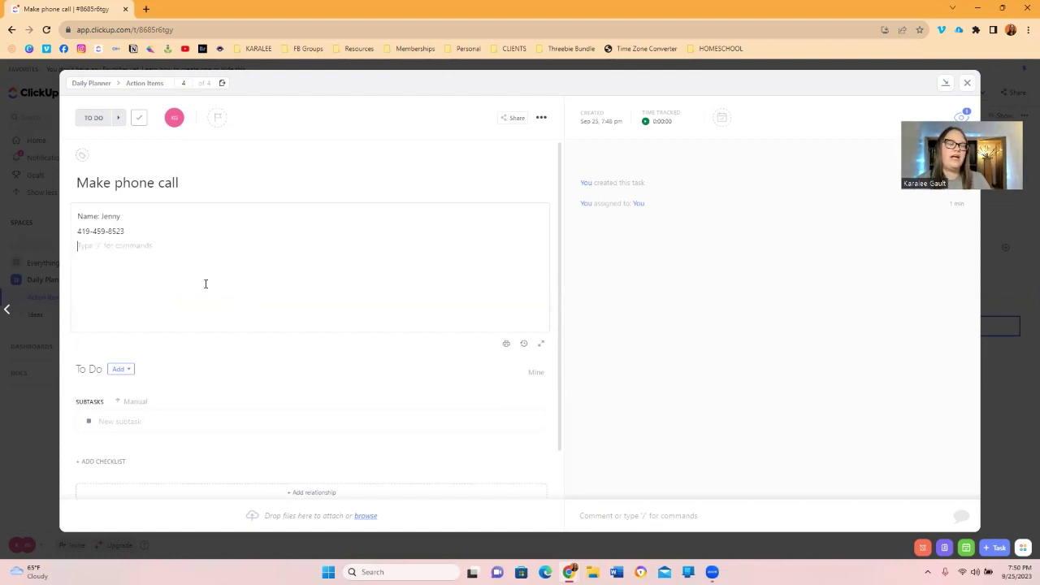
pyautogui.press('Return')
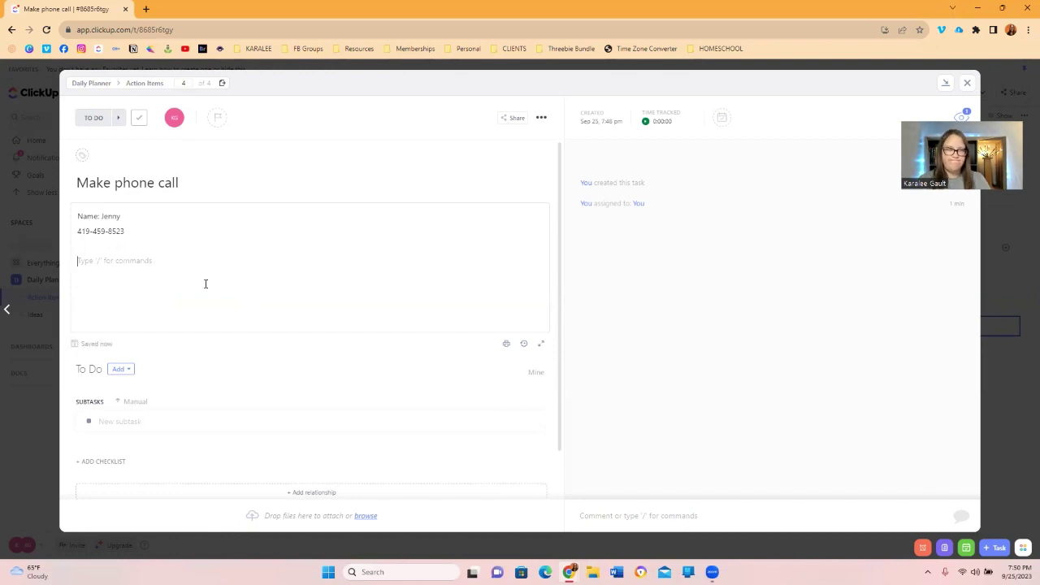
pyautogui.write('Cal')
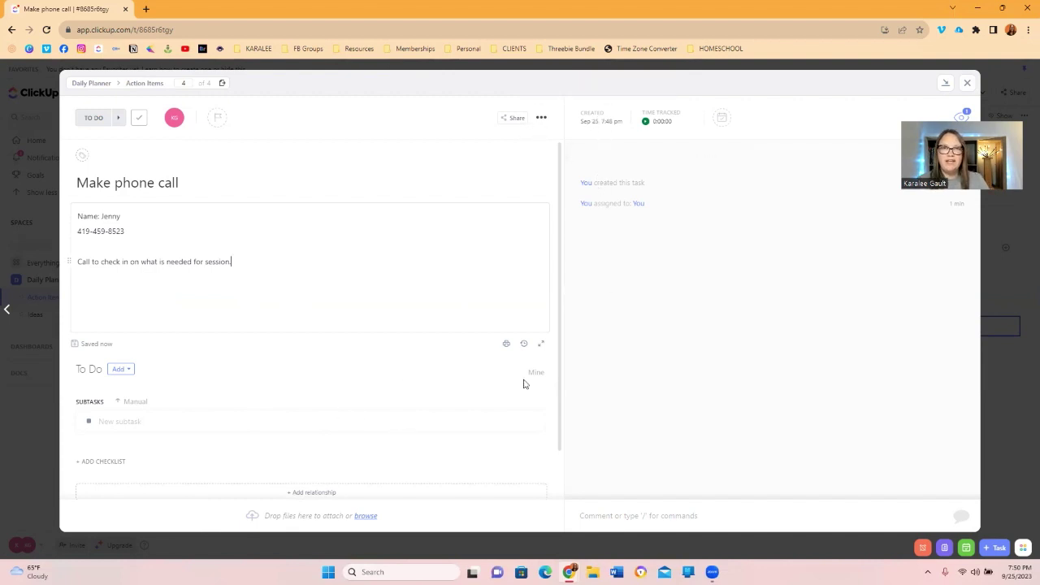
# Check the Time Tracked popup, then bring up the task's start and due date picker.
pyautogui.click(660, 122)
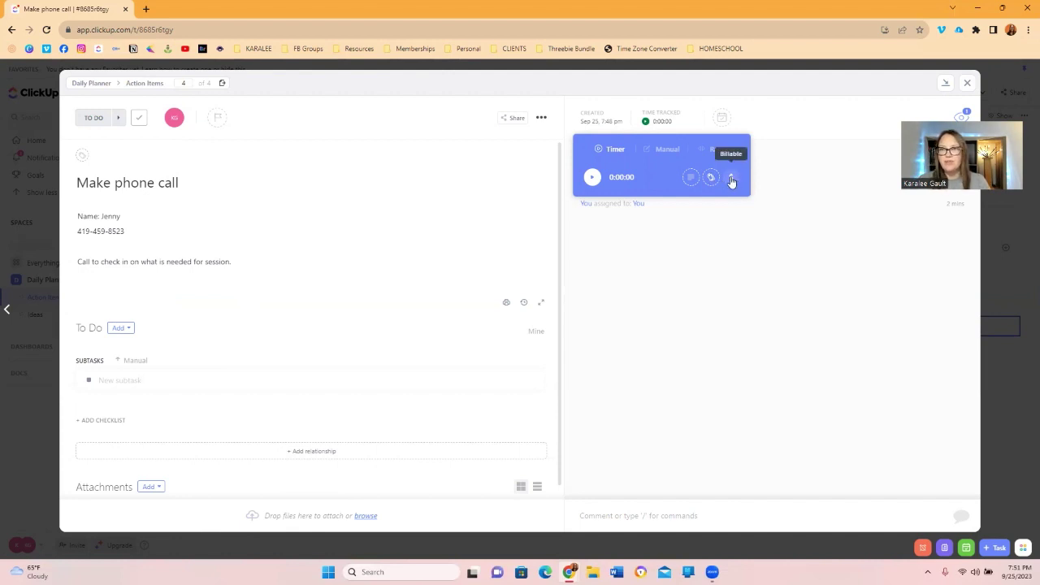
pyautogui.click(767, 132)
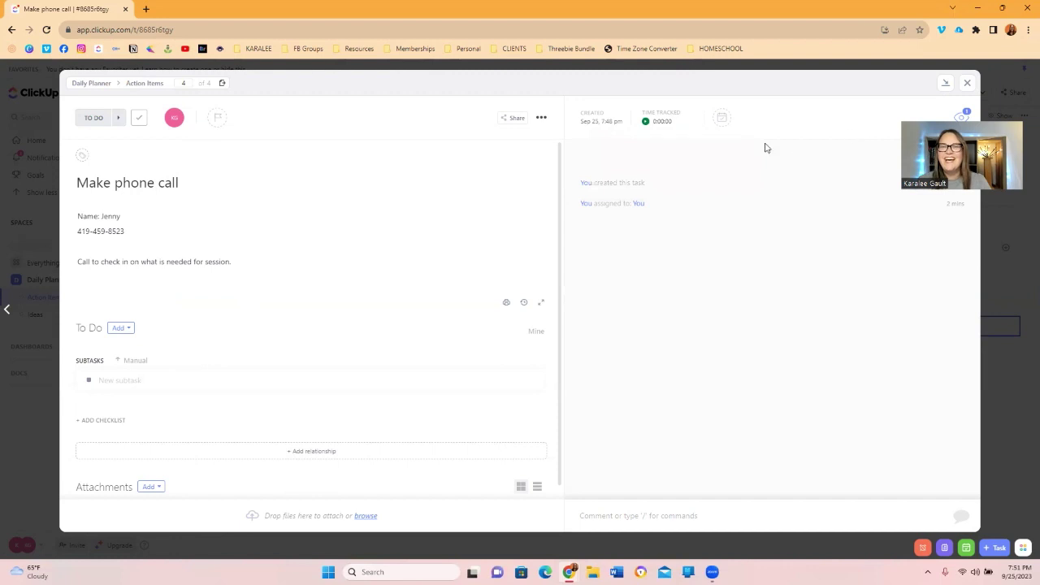
pyautogui.click(719, 119)
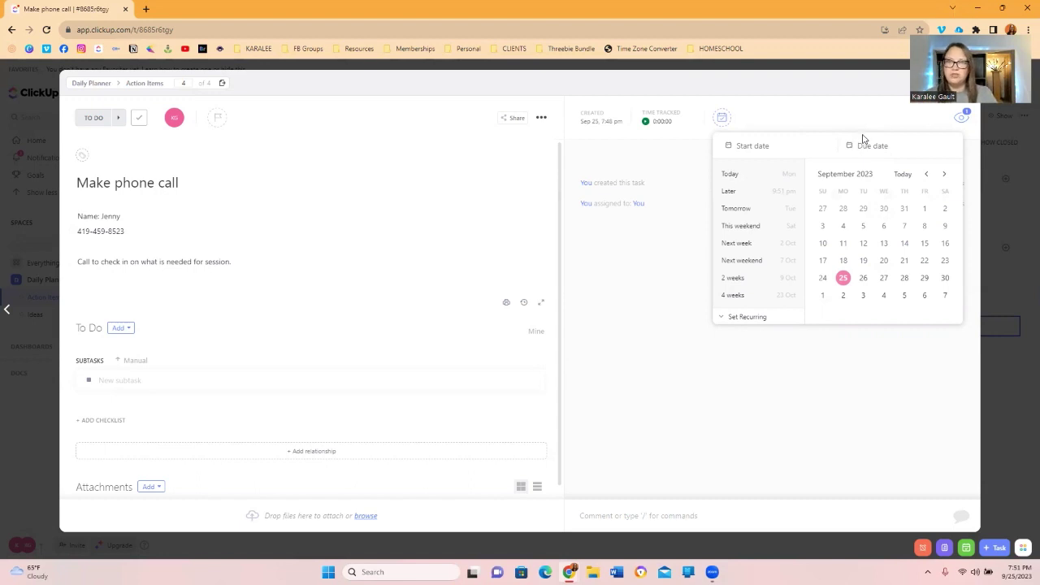
# Set the start date to Today and the due date to October 25, leaving recurrence off.
pyautogui.click(865, 145)
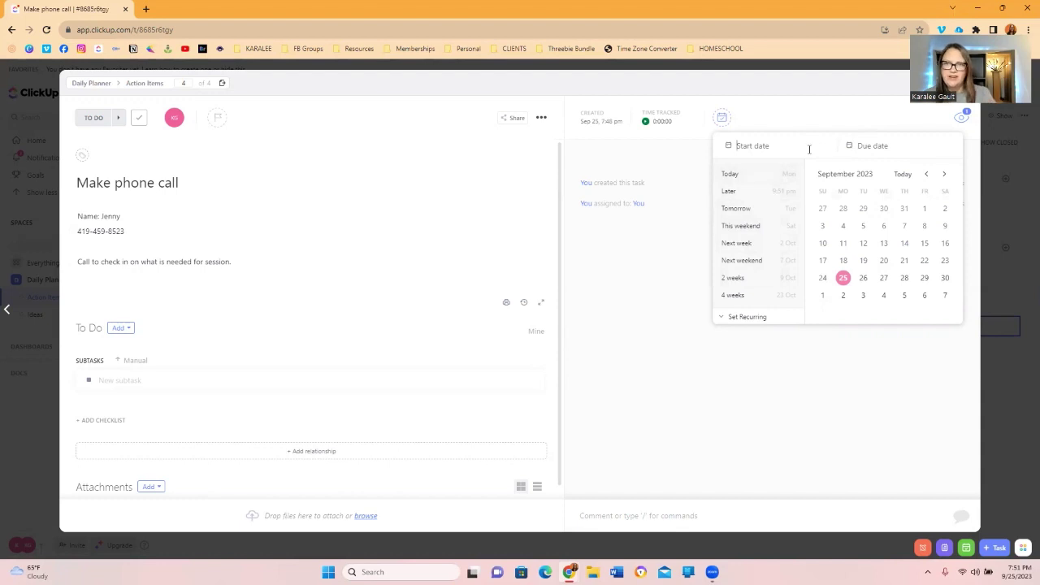
pyautogui.click(735, 175)
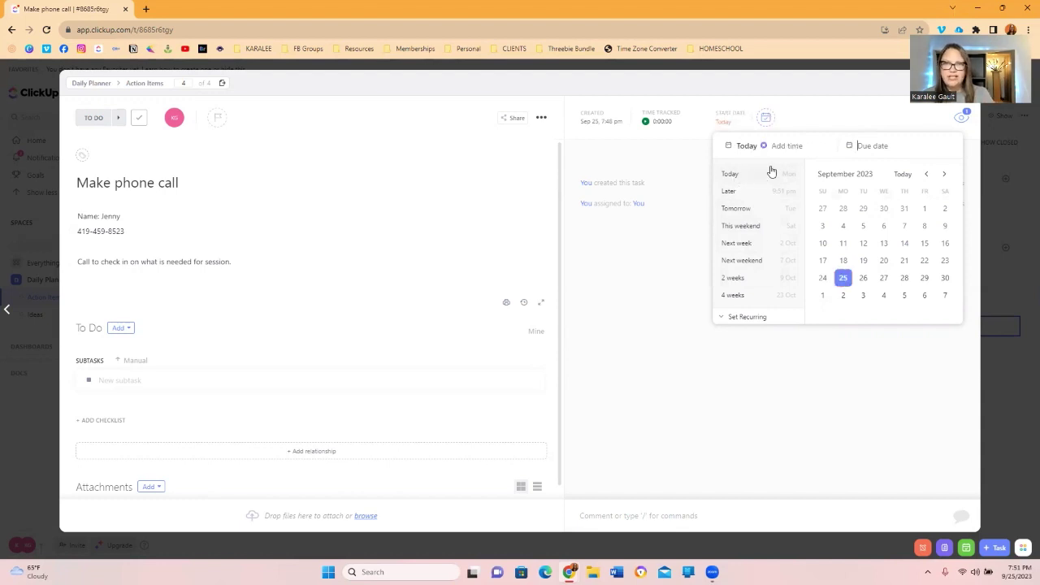
pyautogui.click(736, 263)
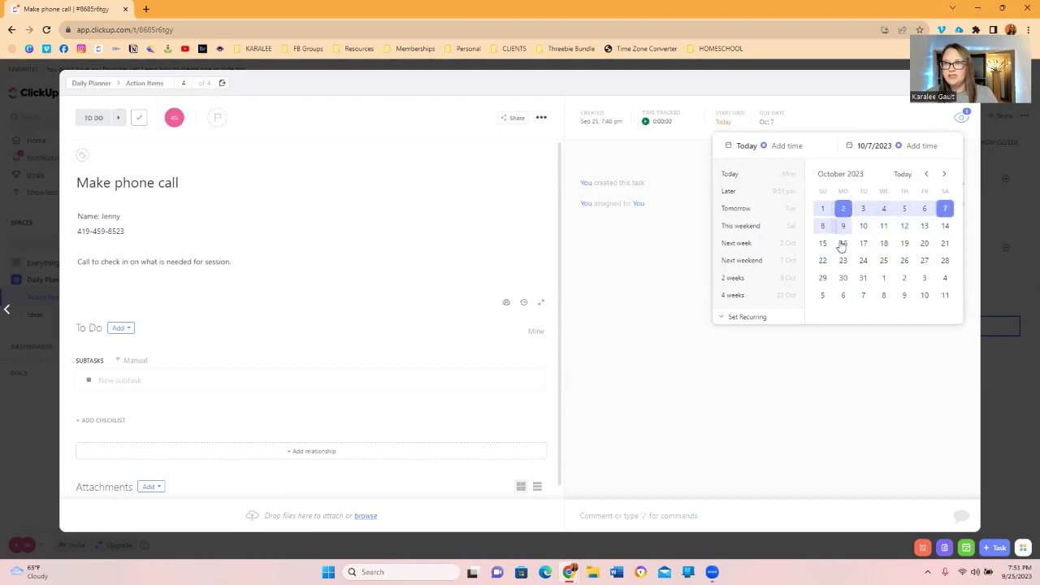
pyautogui.click(885, 259)
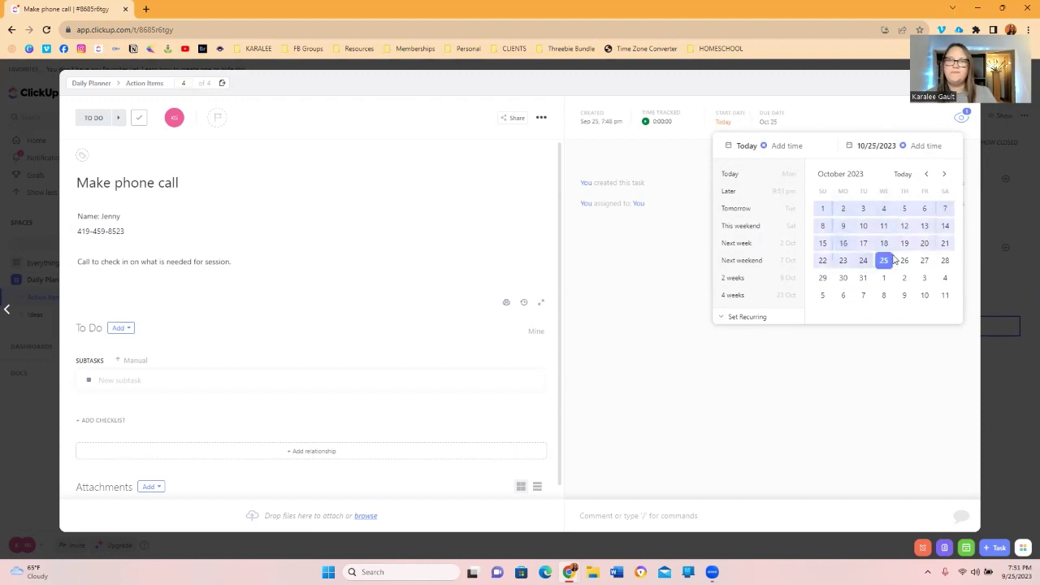
pyautogui.click(725, 317)
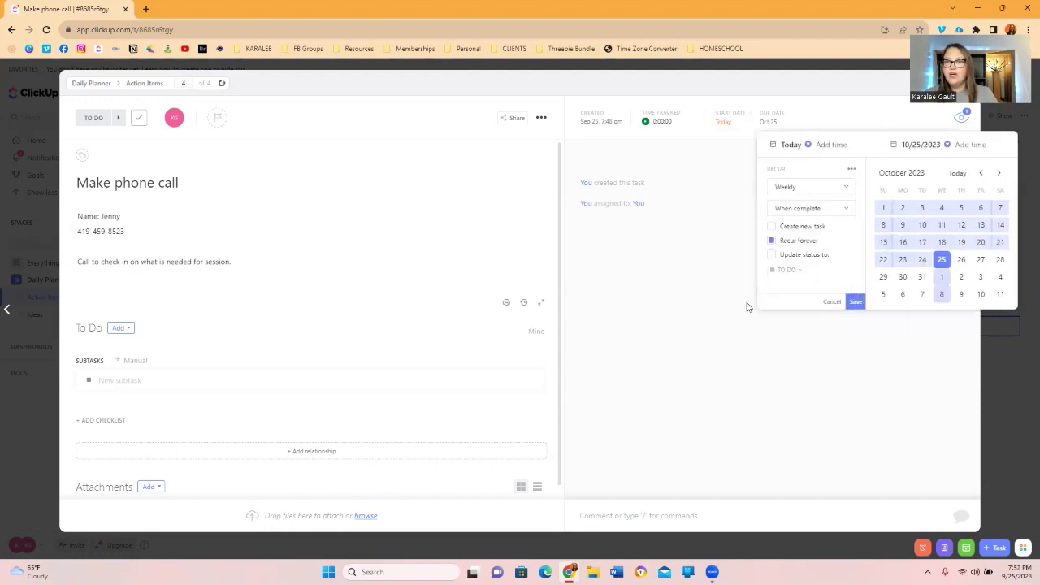
pyautogui.click(831, 303)
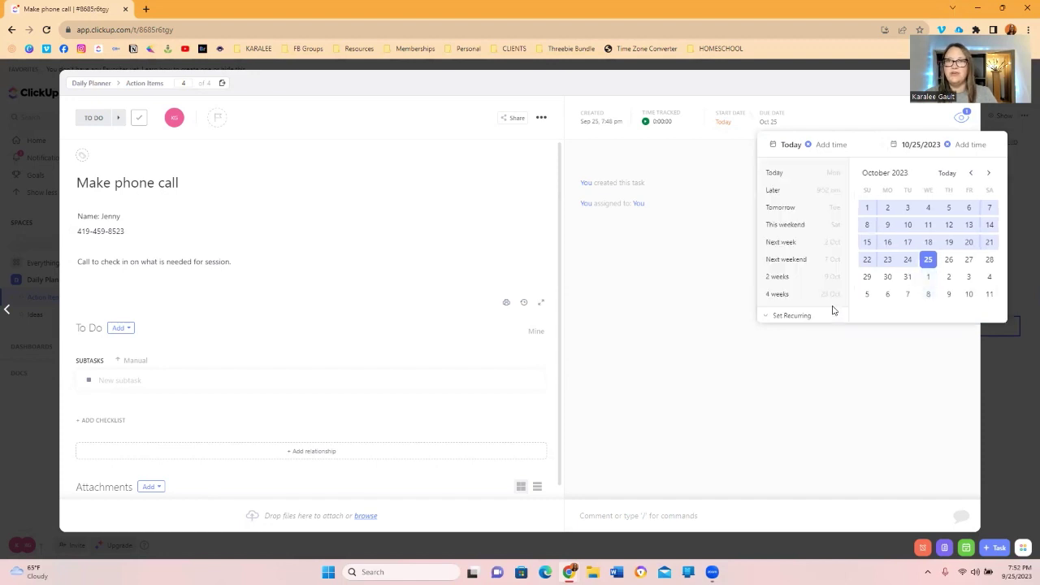
pyautogui.click(682, 315)
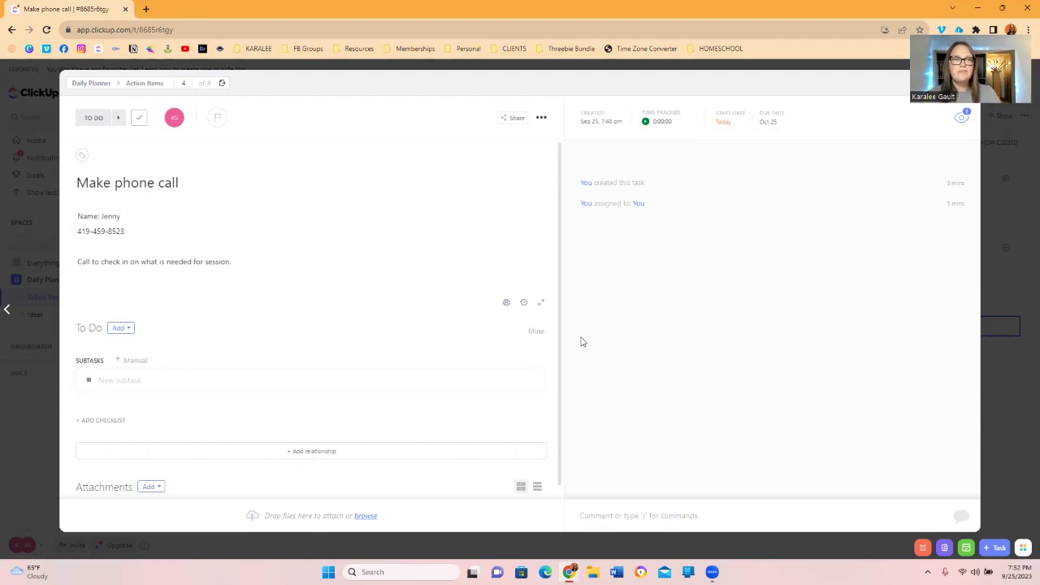
# Add the subtask 'Make cheat sheet for meeting' under Make phone call and view its details.
pyautogui.click(127, 329)
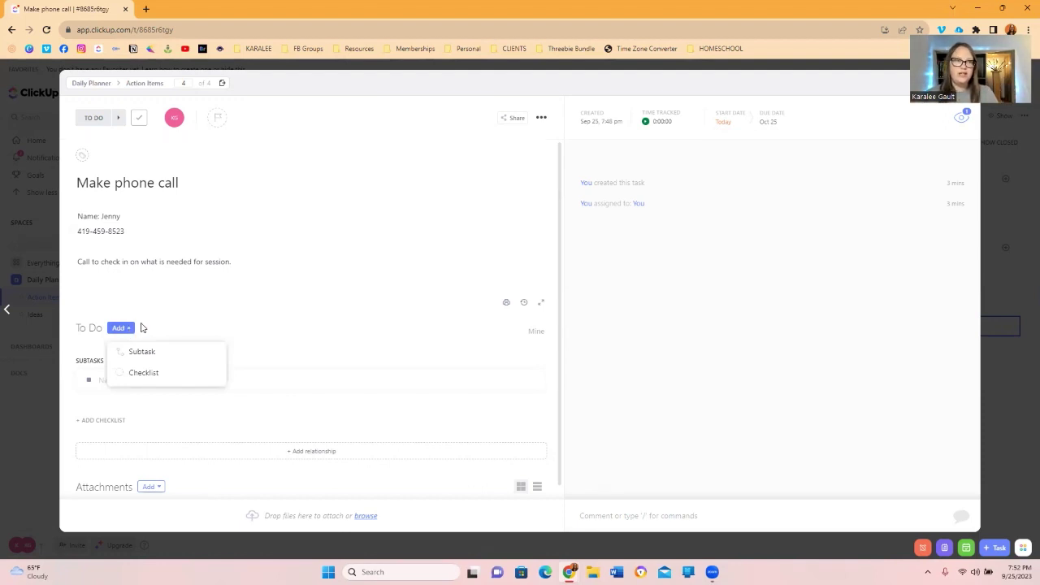
pyautogui.click(143, 328)
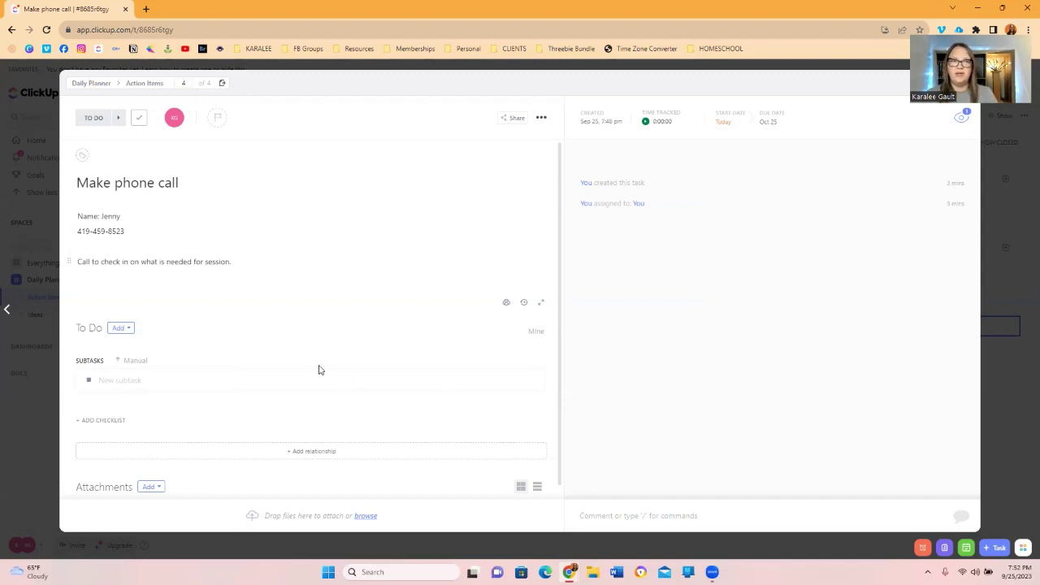
pyautogui.scroll(-1, 319, 369)
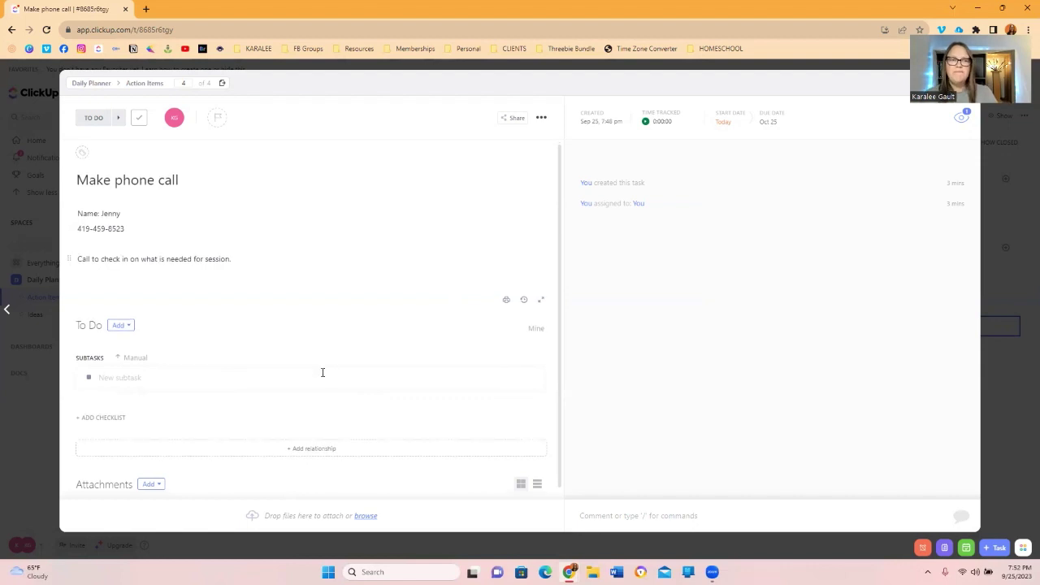
pyautogui.click(187, 370)
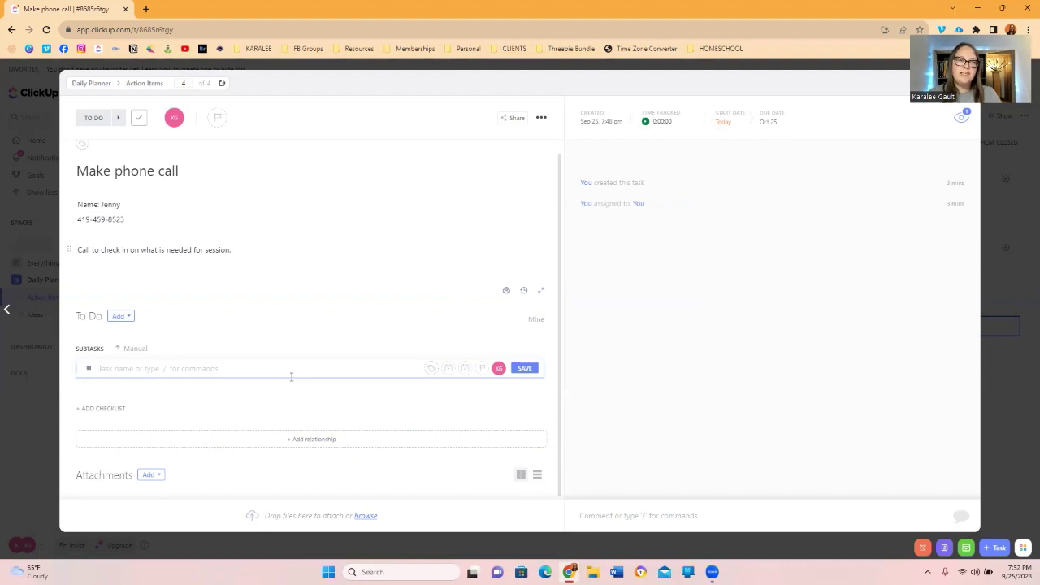
pyautogui.write('M')
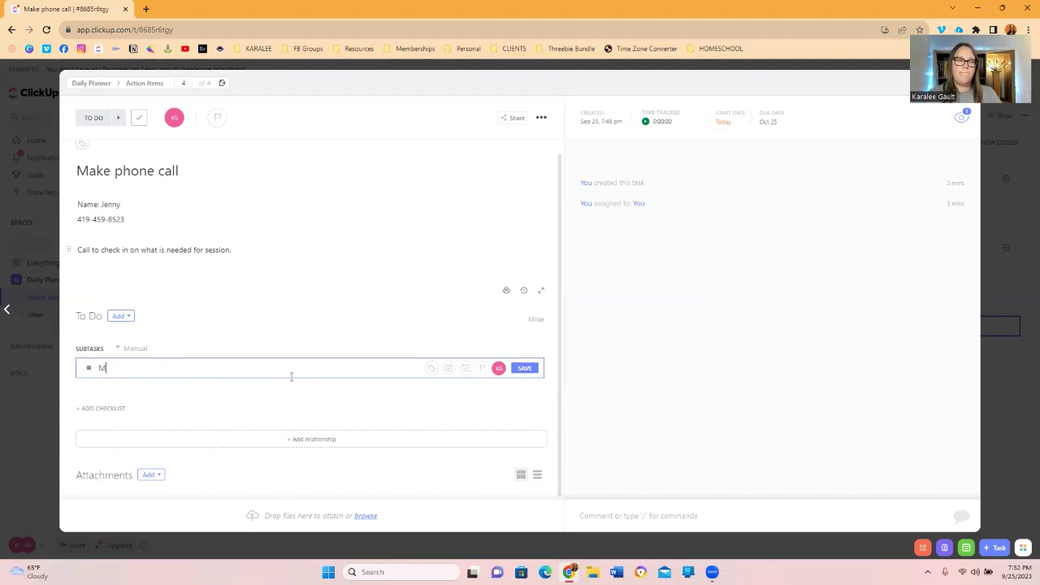
pyautogui.write('ake che')
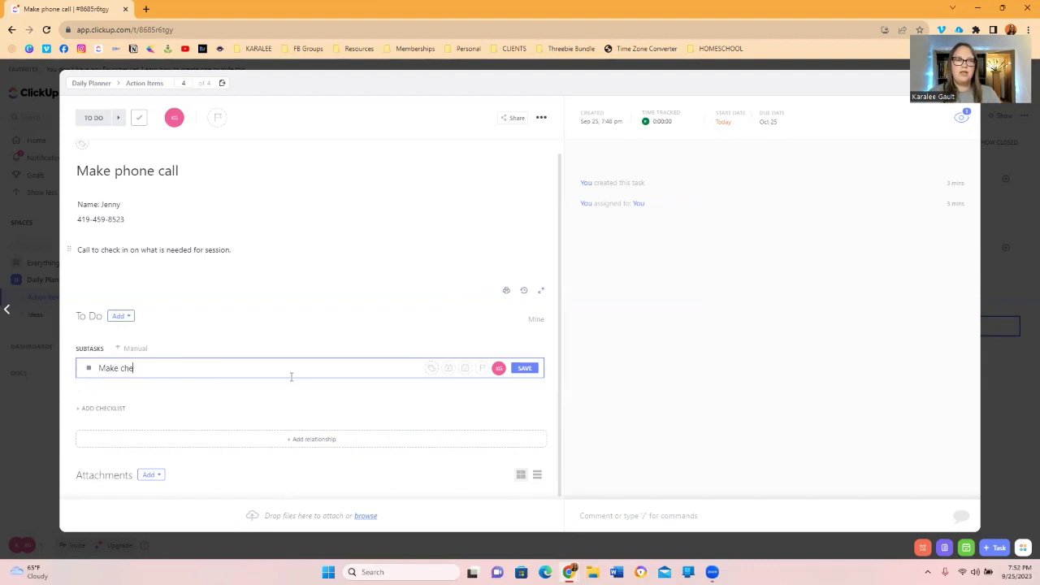
pyautogui.write('at sheet for ')
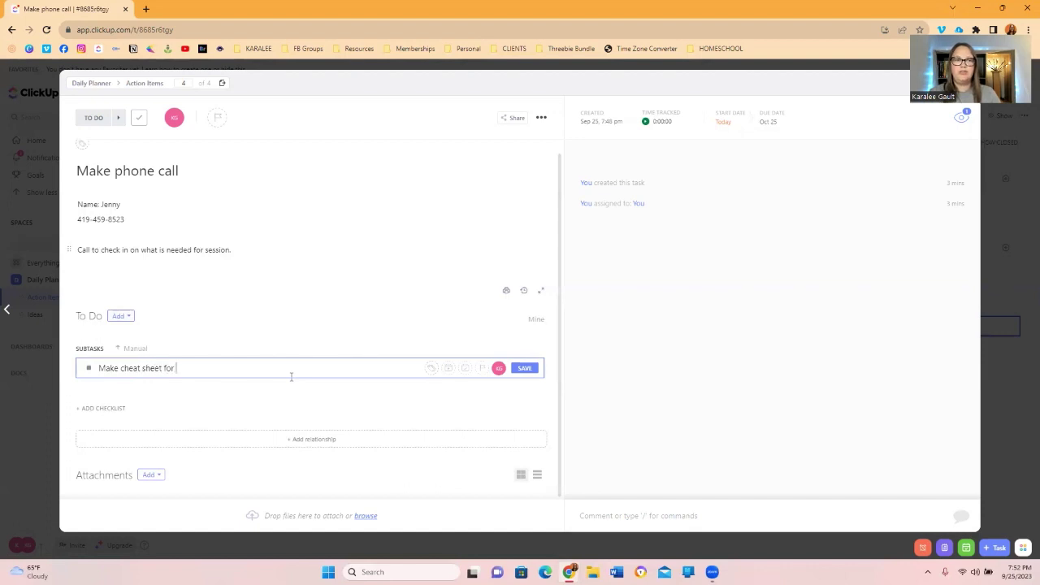
pyautogui.write('meeting')
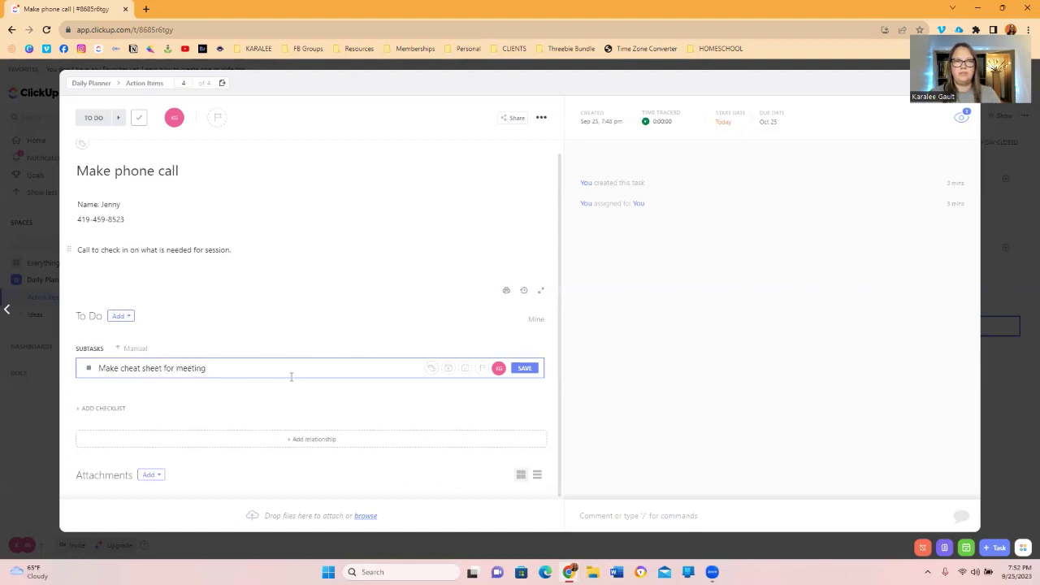
pyautogui.click(525, 369)
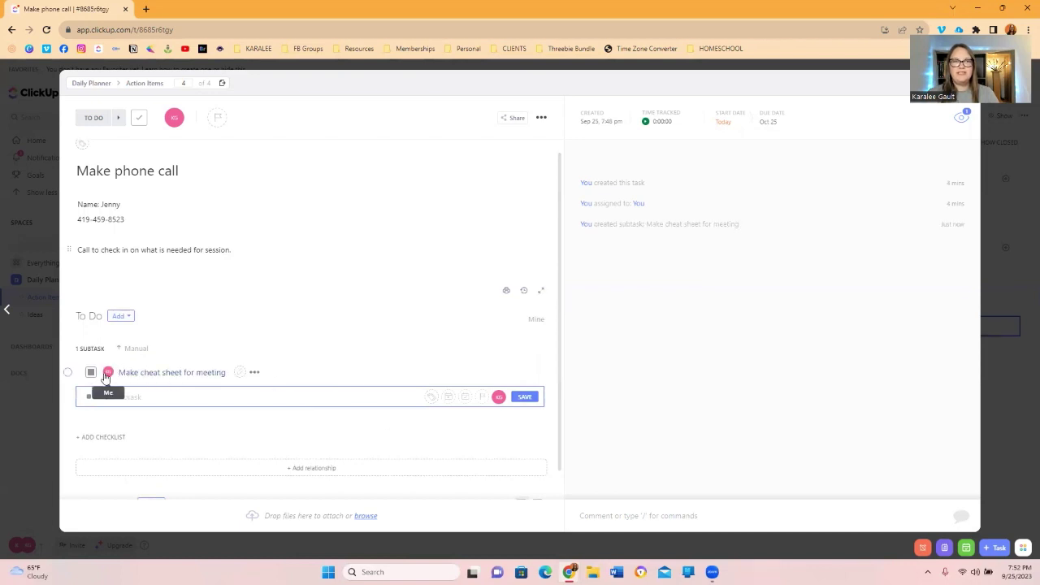
pyautogui.click(159, 374)
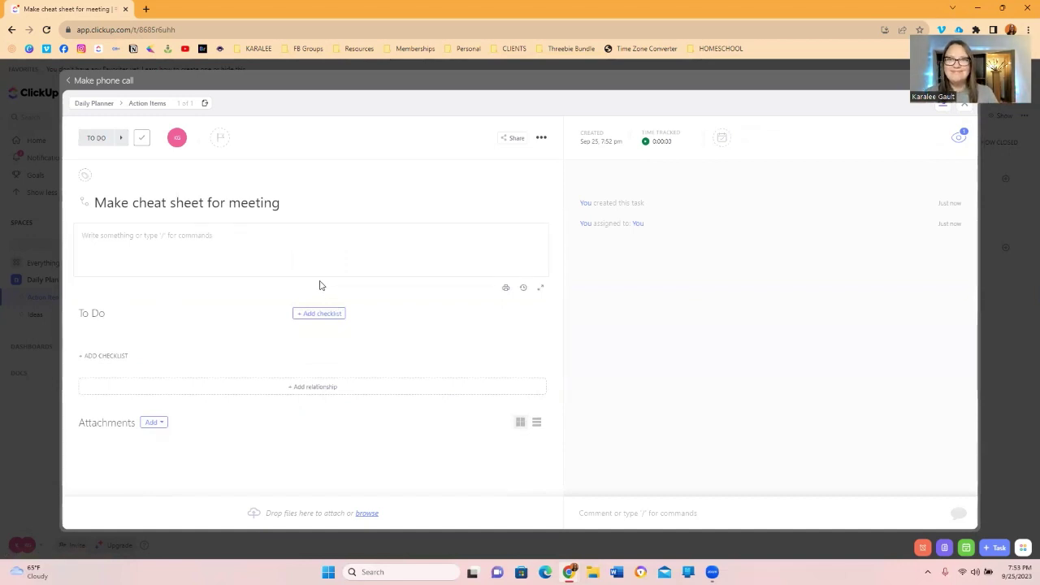
# Give 'Make cheat sheet for meeting' an Oct 6 due date, then go back to Action Items.
pyautogui.click(721, 138)
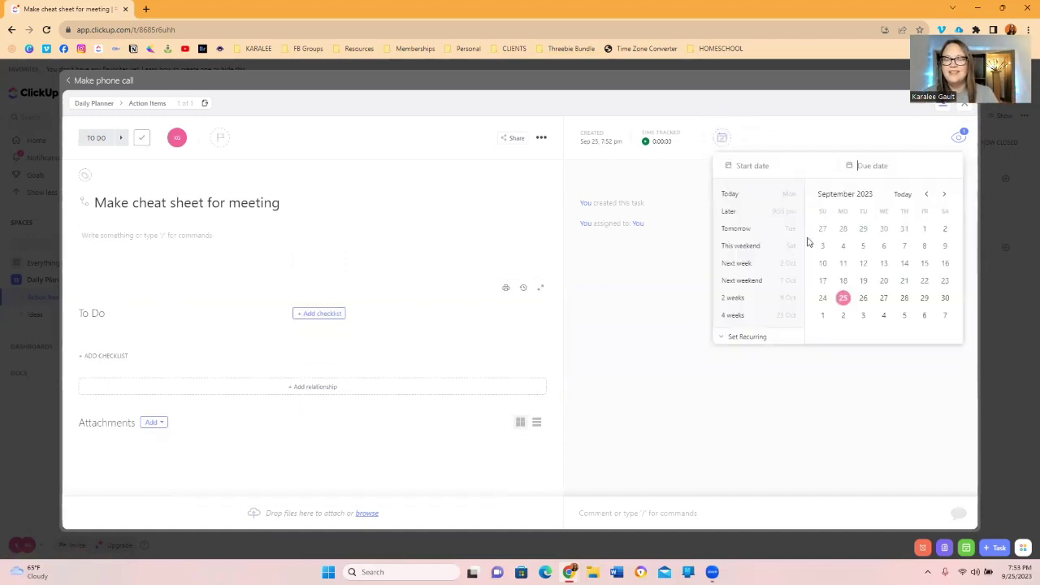
pyautogui.click(924, 315)
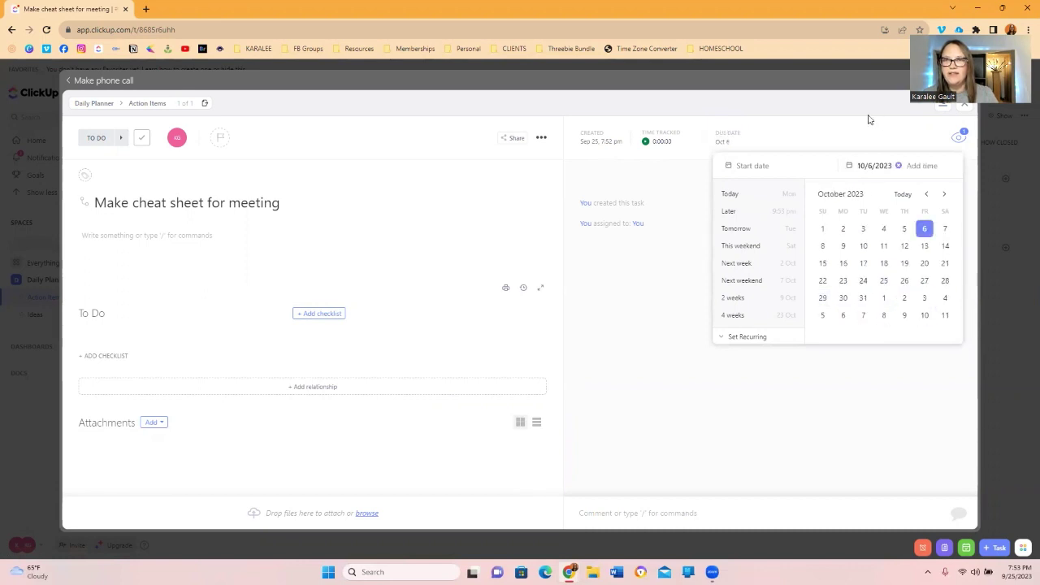
pyautogui.click(768, 85)
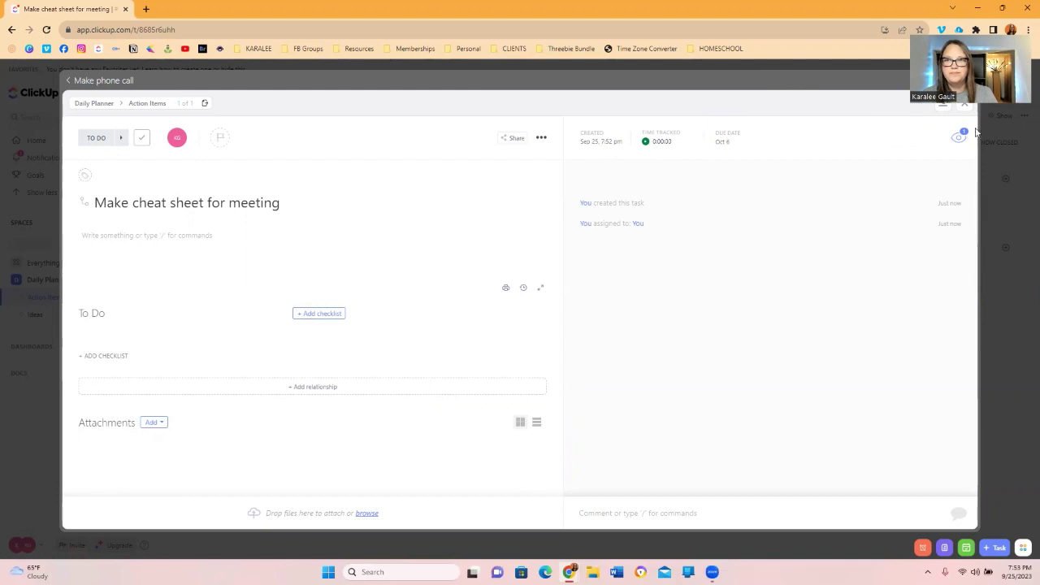
pyautogui.click(965, 105)
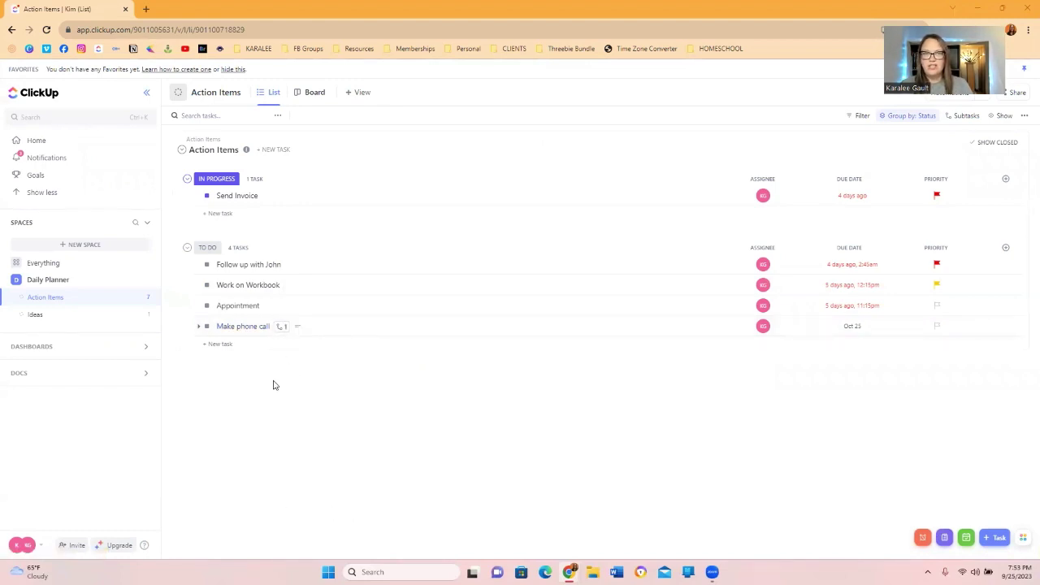
# Add a checklist to Make phone call with the entry 'item 1'.
pyautogui.click(247, 328)
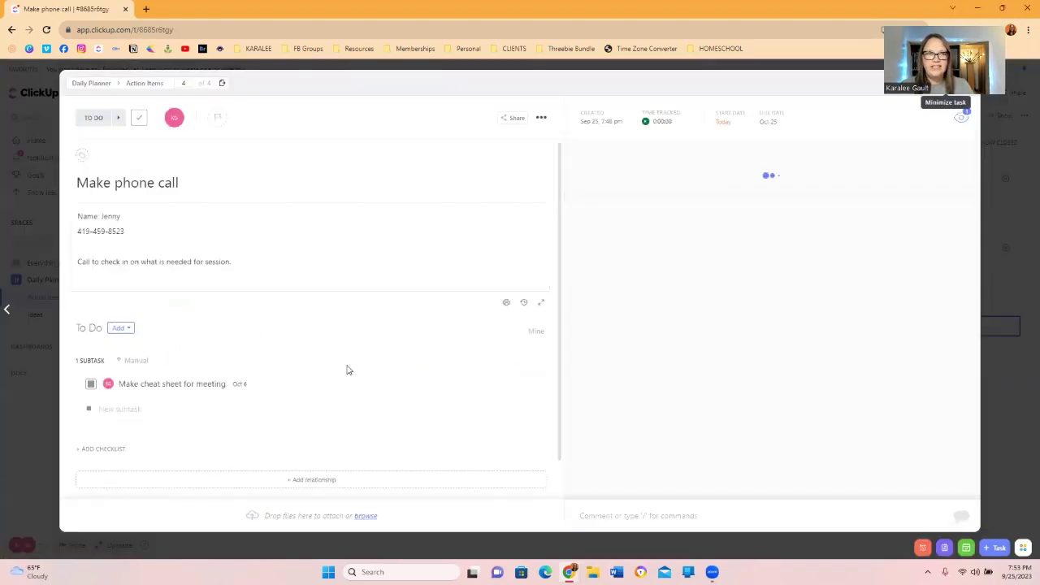
pyautogui.scroll(-1, 348, 366)
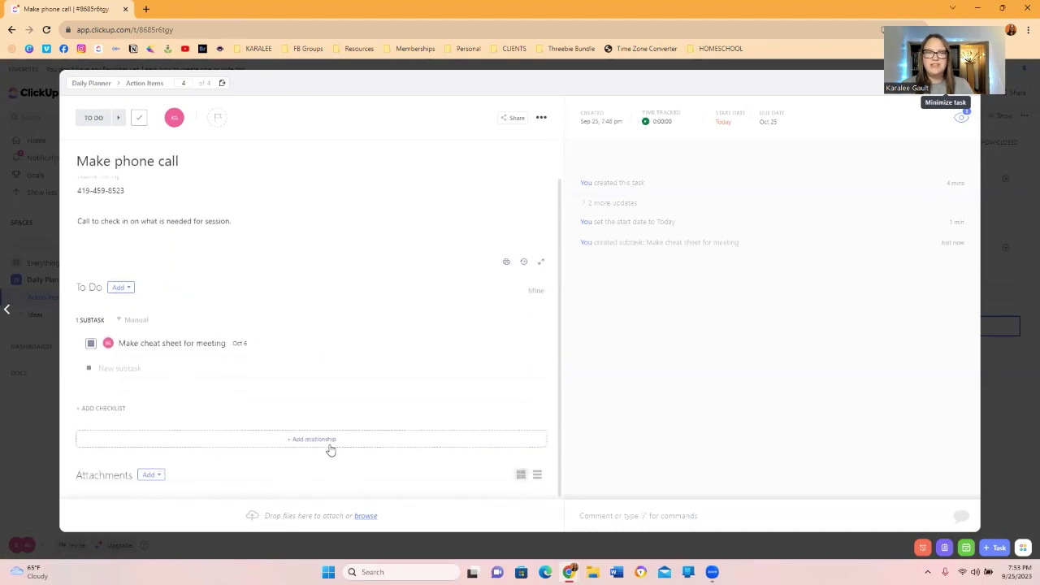
pyautogui.click(110, 408)
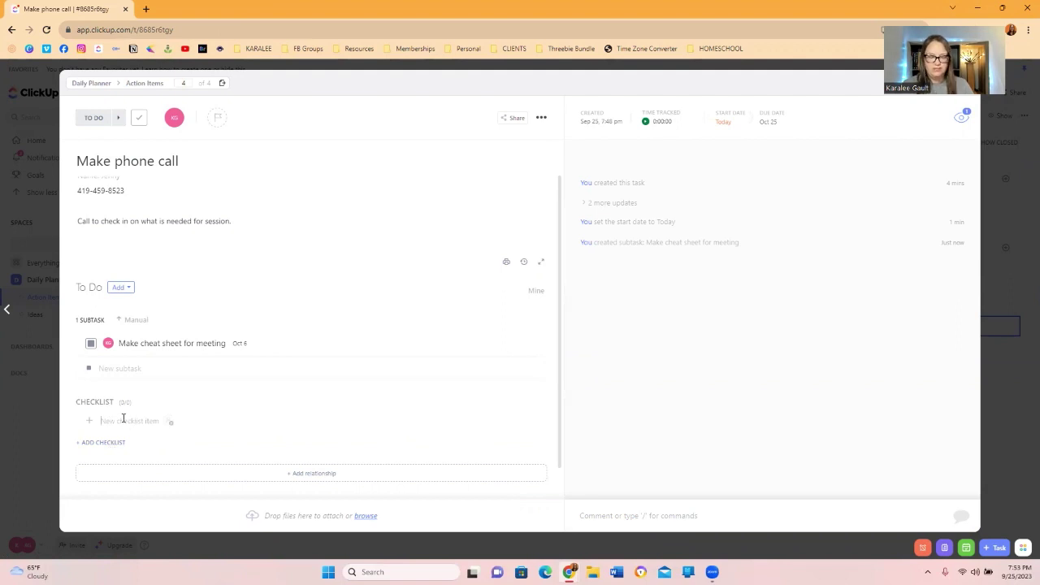
pyautogui.write('item')
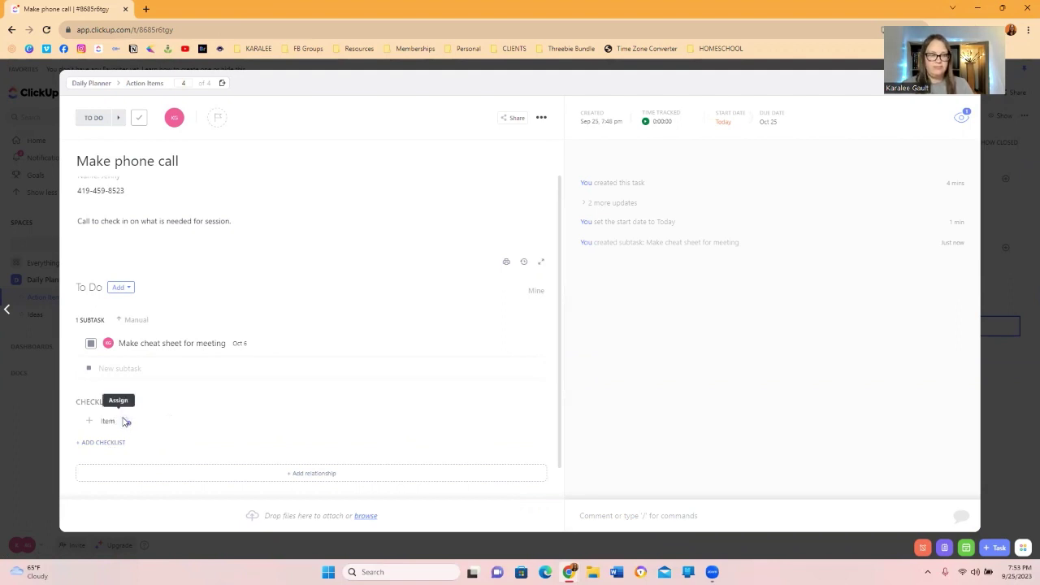
pyautogui.write(' 1')
pyautogui.press('Return')
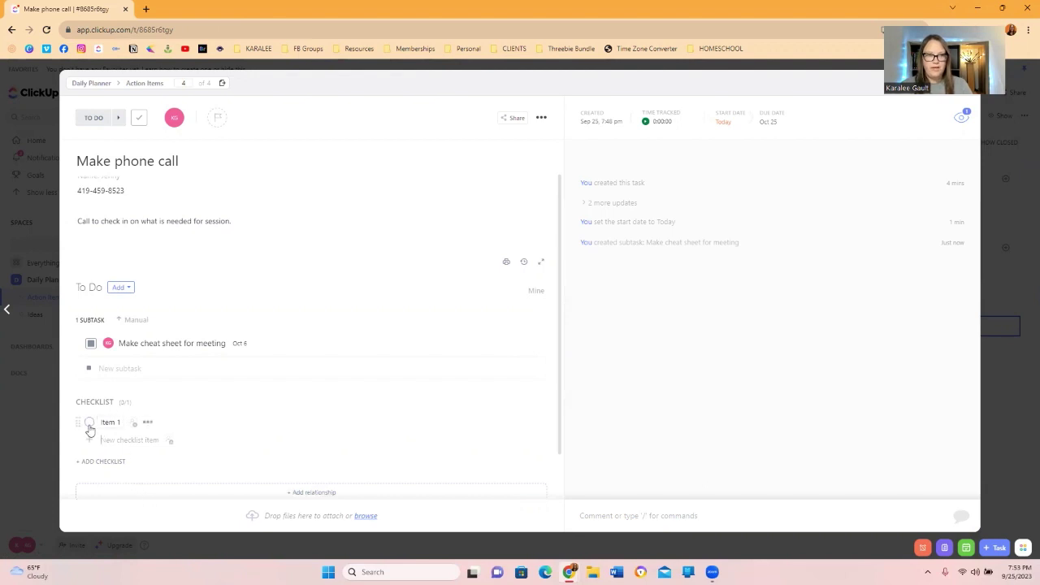
# Check Item 1 off, glance at its assignee options, then uncheck it again.
pyautogui.click(89, 423)
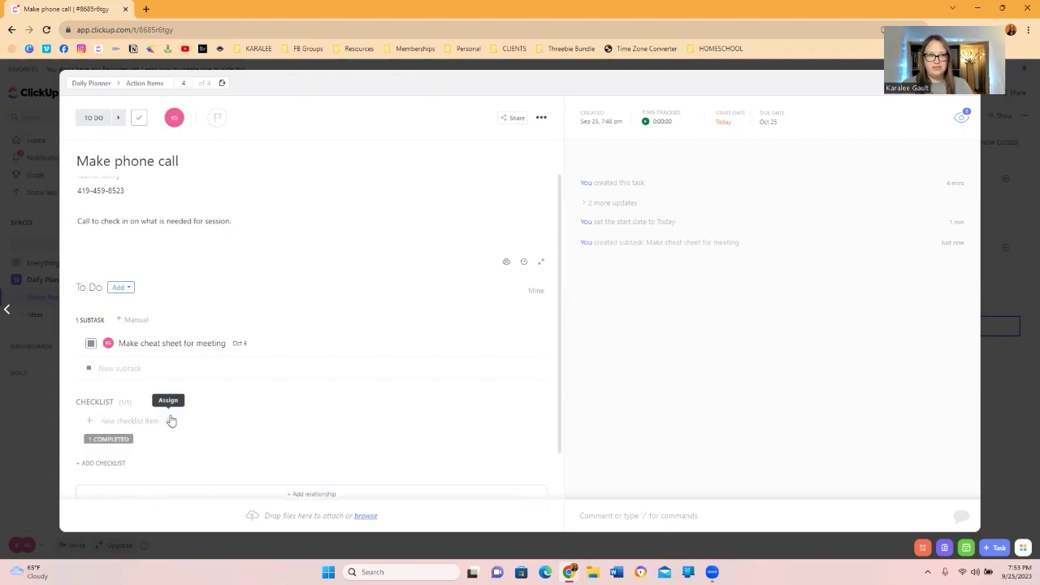
pyautogui.click(171, 421)
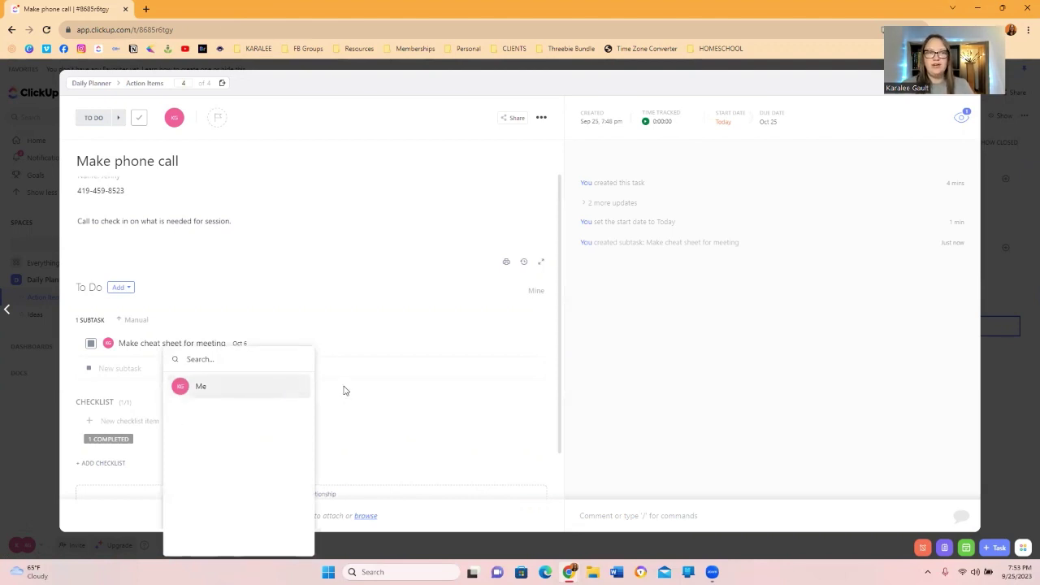
pyautogui.press('Escape')
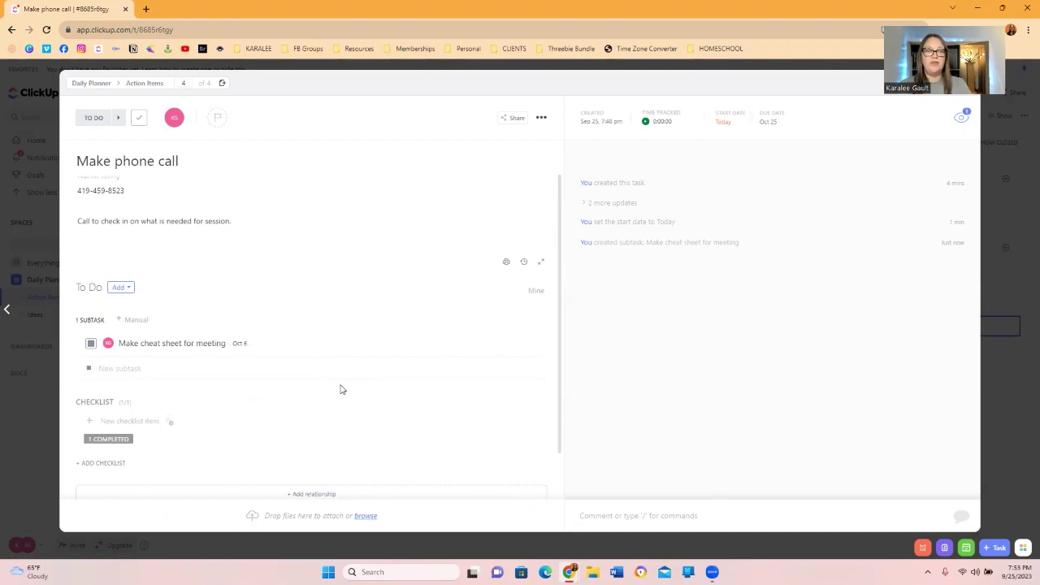
pyautogui.click(108, 439)
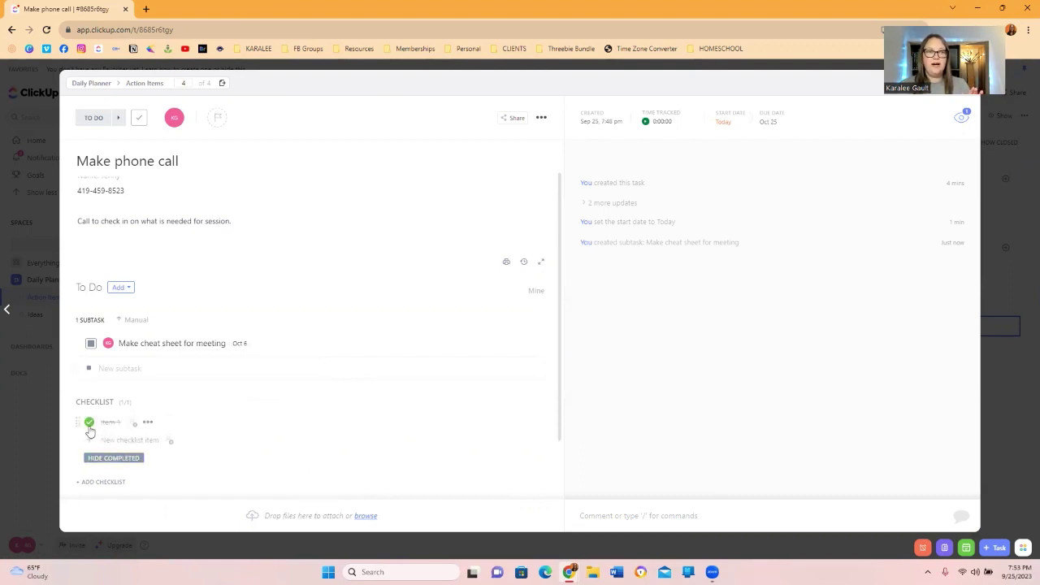
pyautogui.click(89, 423)
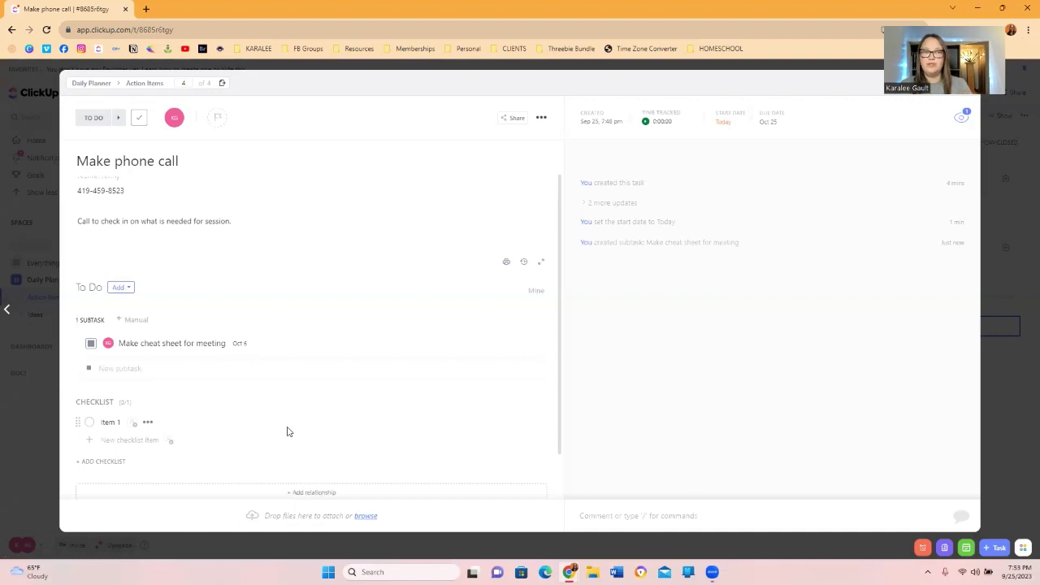
pyautogui.click(148, 422)
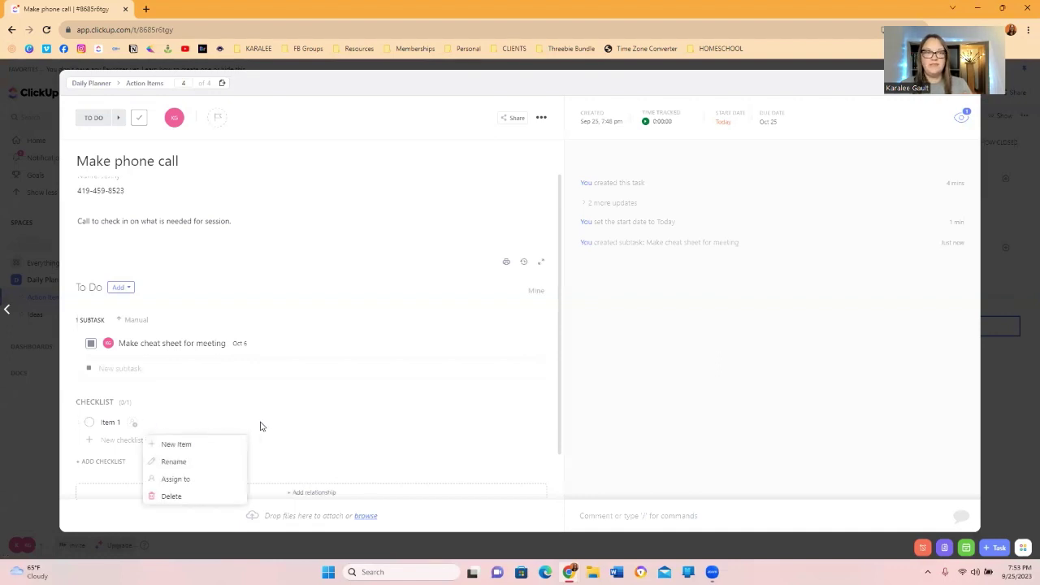
pyautogui.scroll(-1, 244, 455)
pyautogui.click(151, 475)
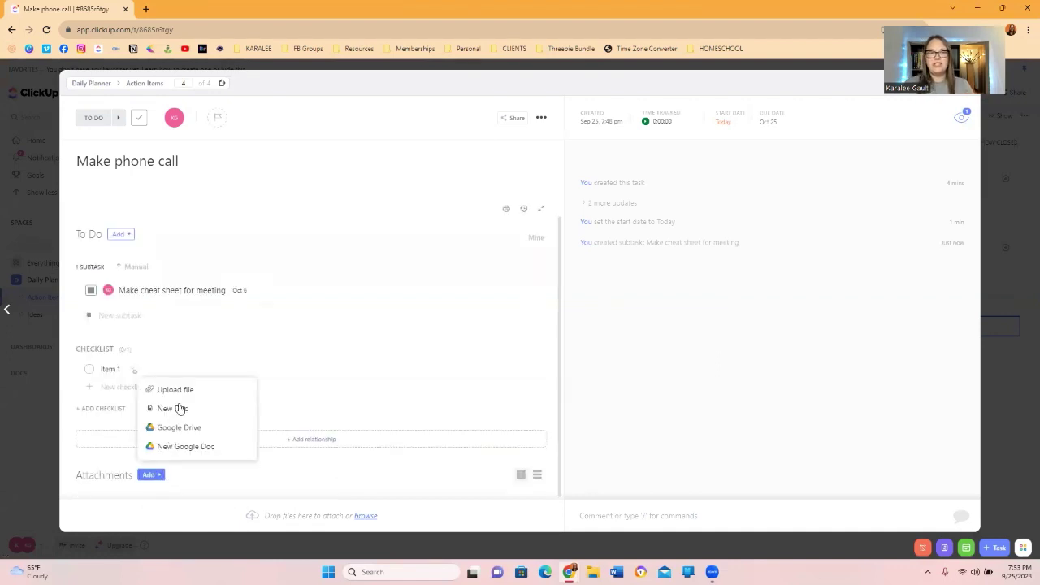
pyautogui.click(224, 473)
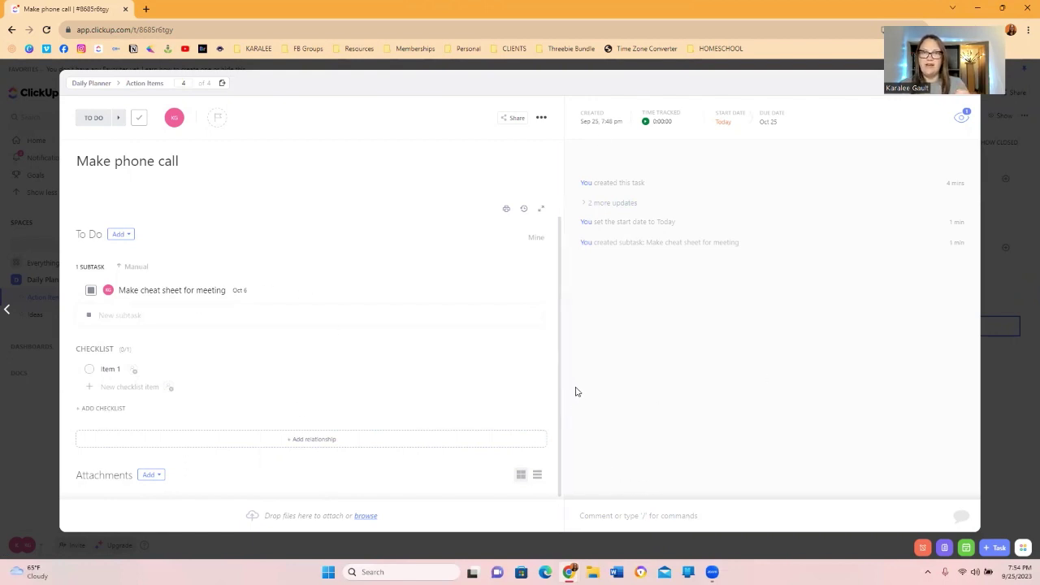
# Expand the '2 more updates' activity history and review the task's watchers list.
pyautogui.moveTo(582, 191)
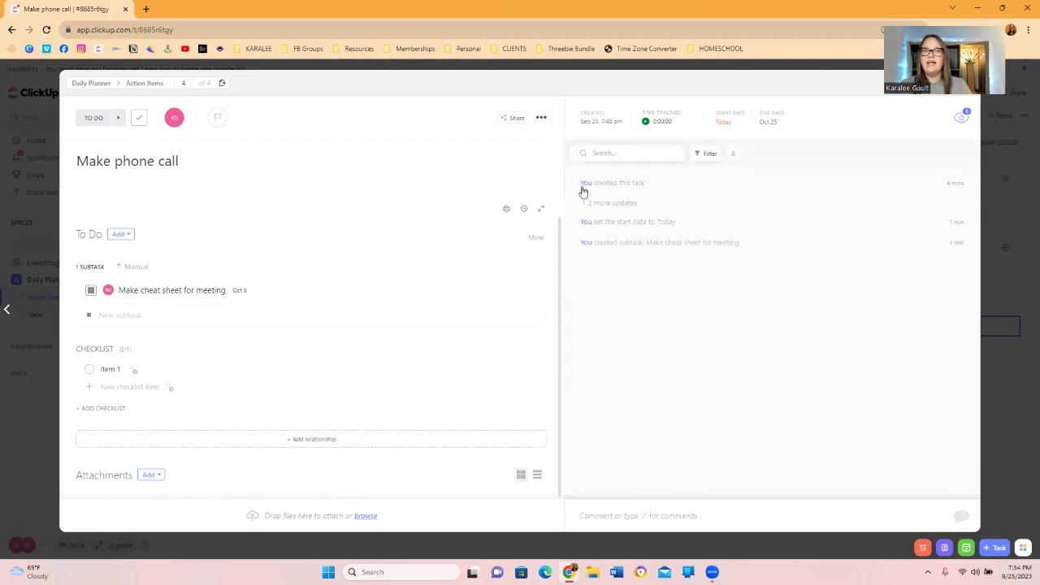
pyautogui.click(611, 202)
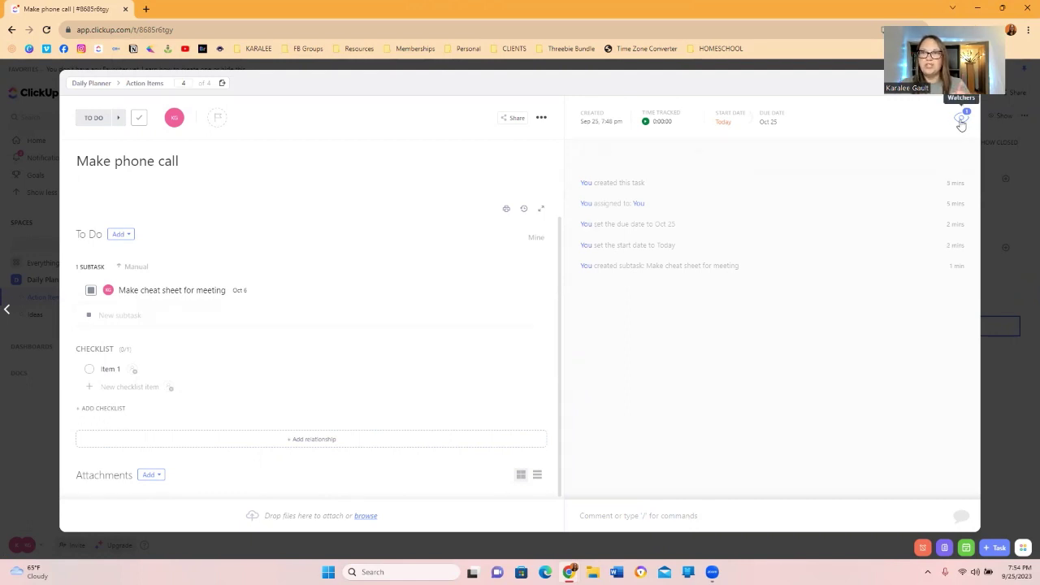
pyautogui.click(962, 116)
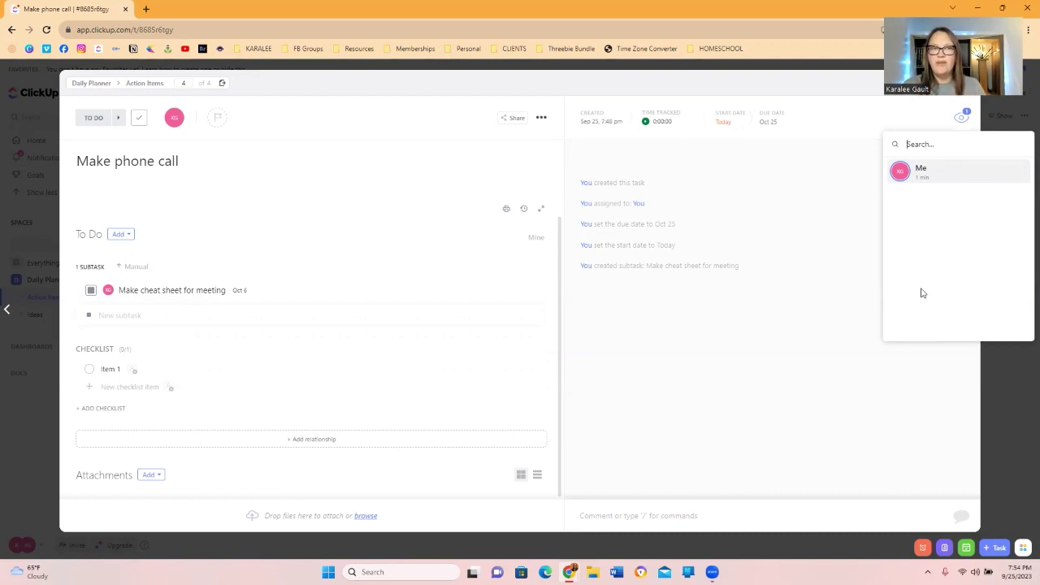
pyautogui.click(706, 442)
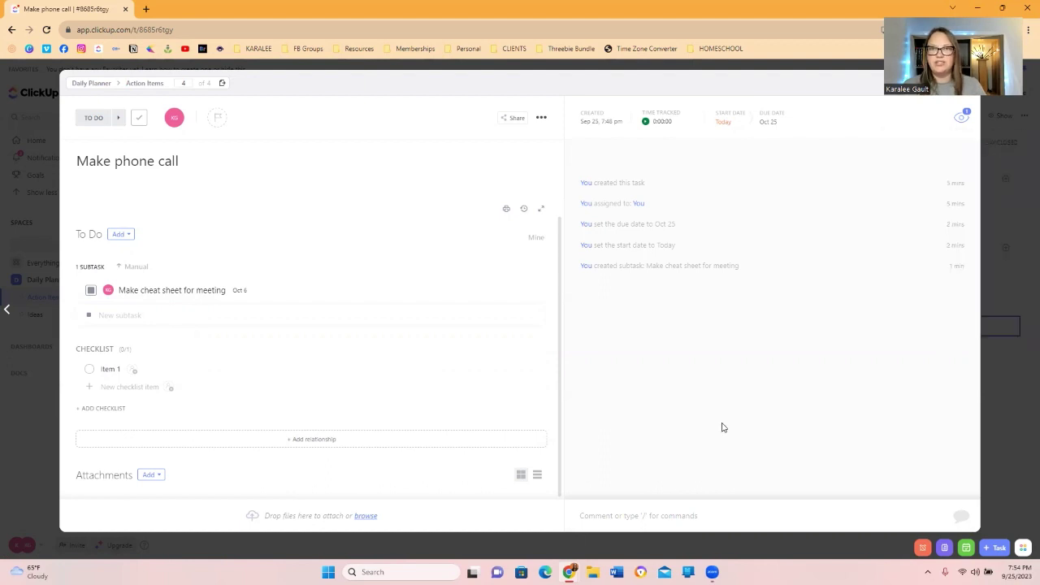